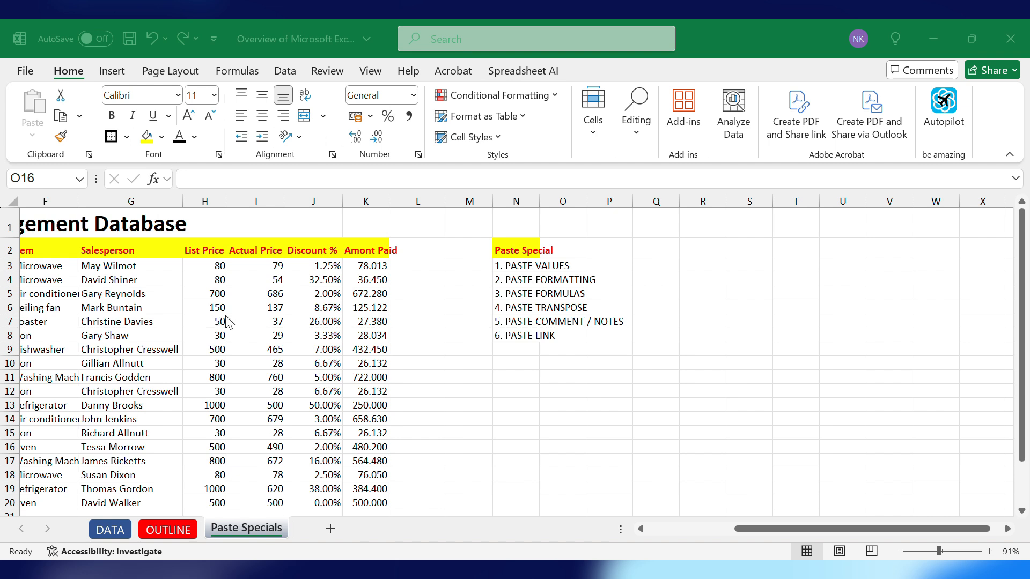
- Copy the List Price and Actual Price columns and paste them as formulas starting at cell S2
left_click_drag(209, 251, 275, 507)
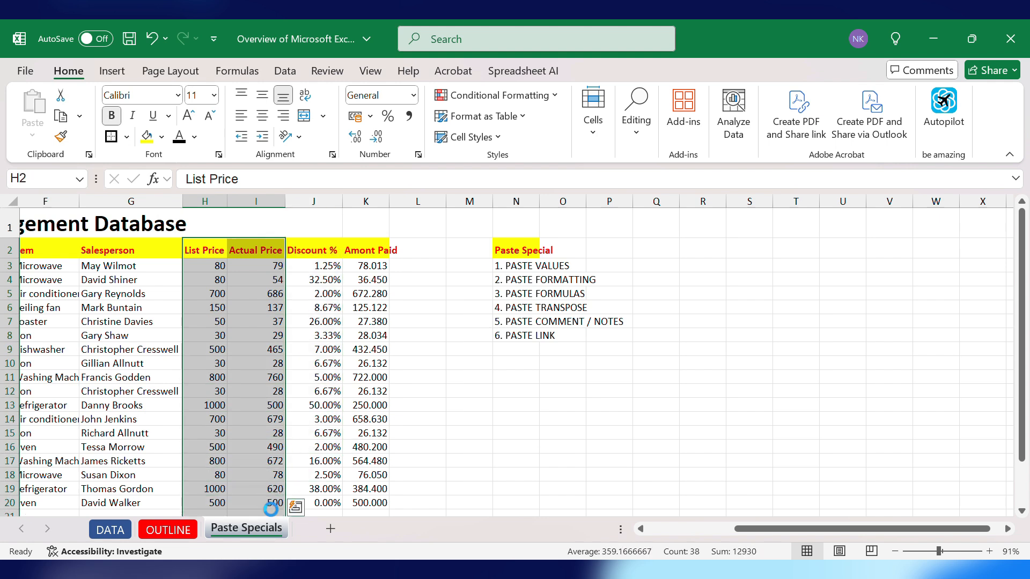
key("ctrl+c")
left_click(747, 248)
right_click(747, 248)
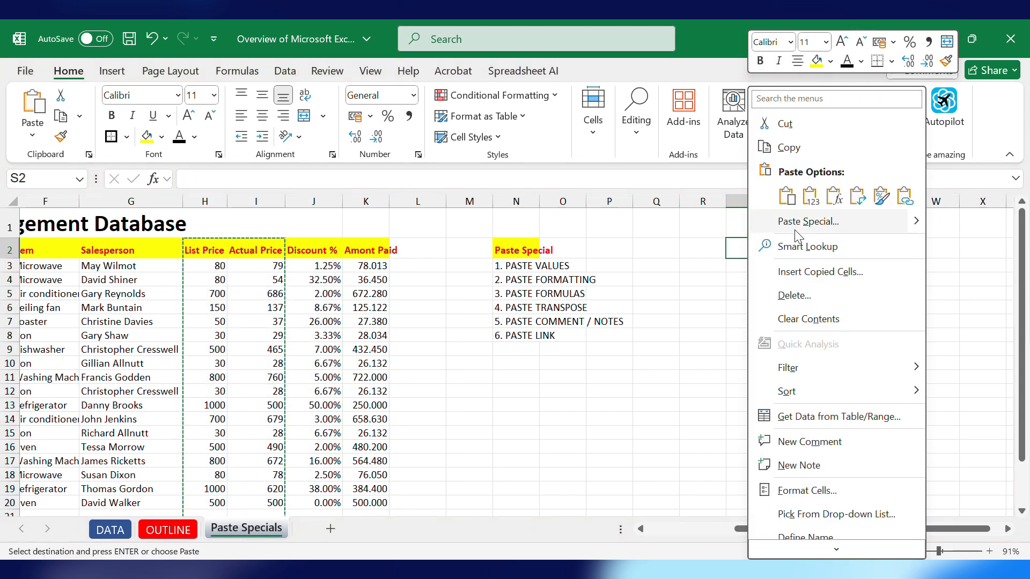
left_click(788, 196)
mouse_move(858, 229)
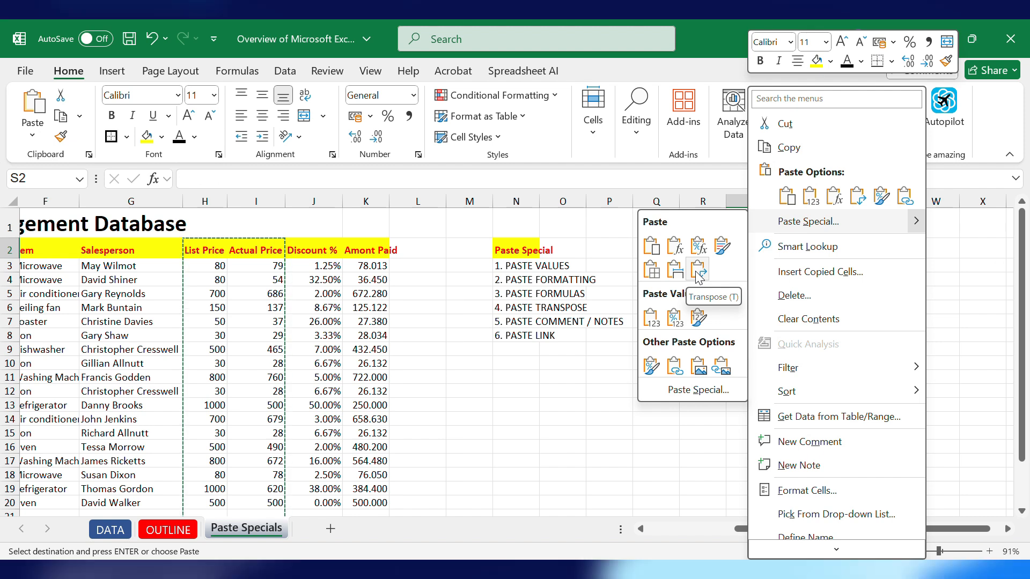
left_click(674, 247)
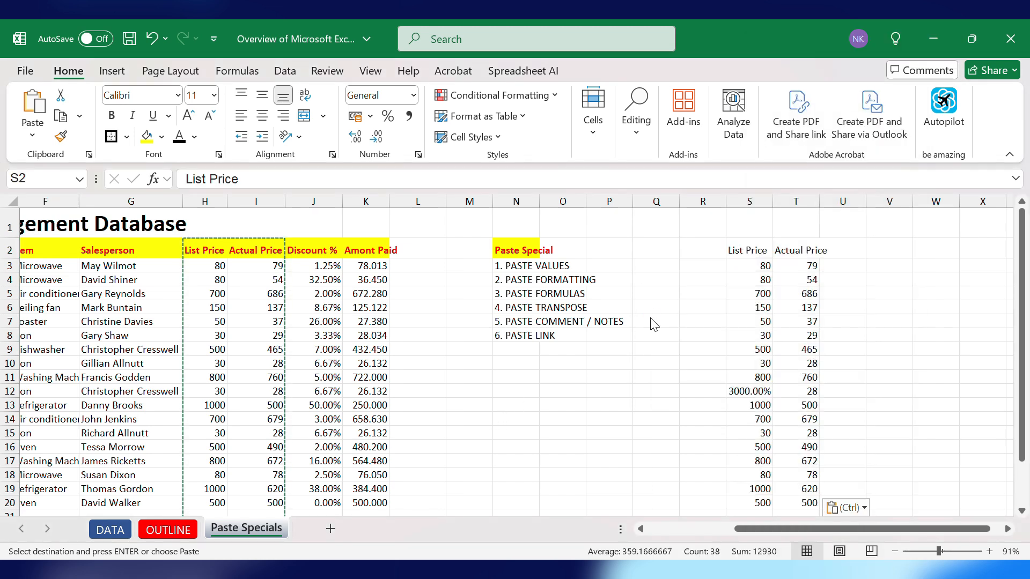
- Change cell S12's number format from Percentage to Number and remove its decimal places
left_click(744, 393)
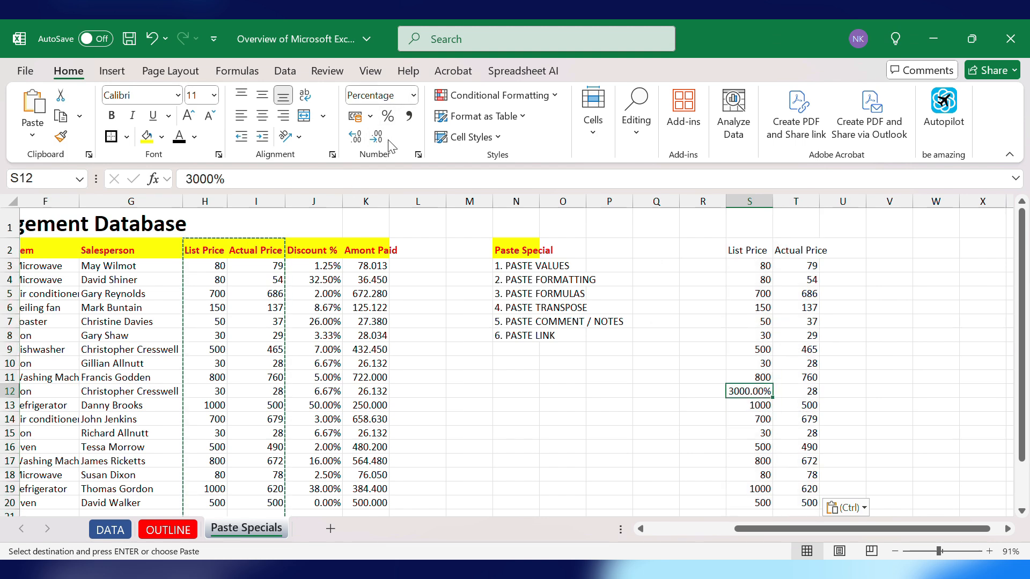
left_click(413, 95)
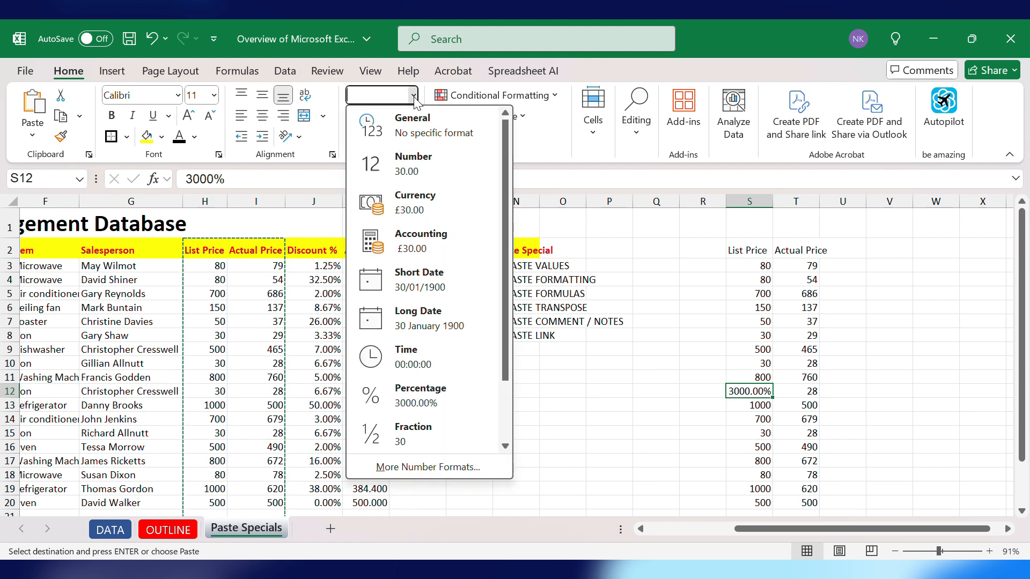
left_click(407, 170)
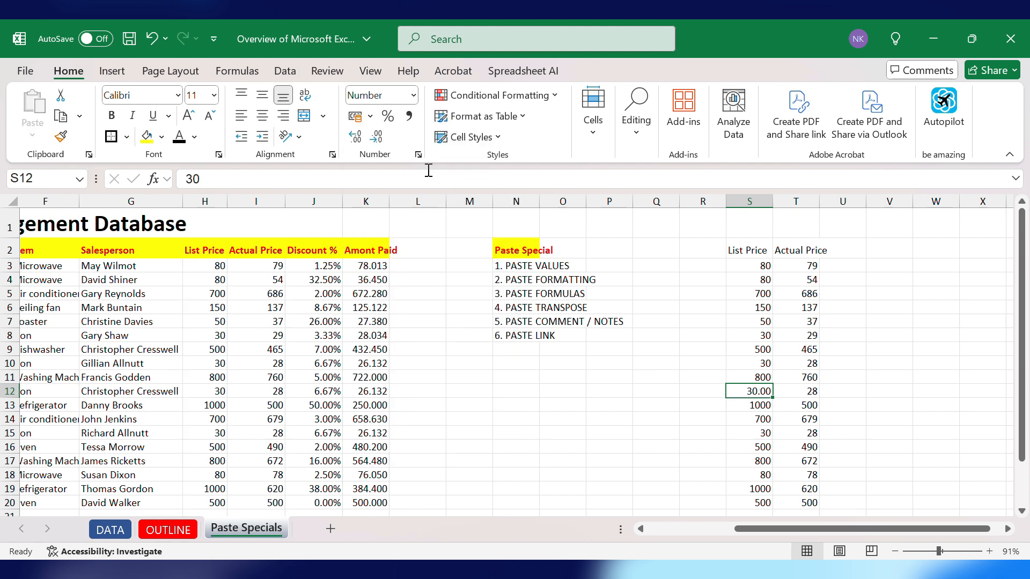
left_click(356, 138)
left_click(377, 138)
left_click(377, 140)
left_click(377, 140)
left_click(880, 335)
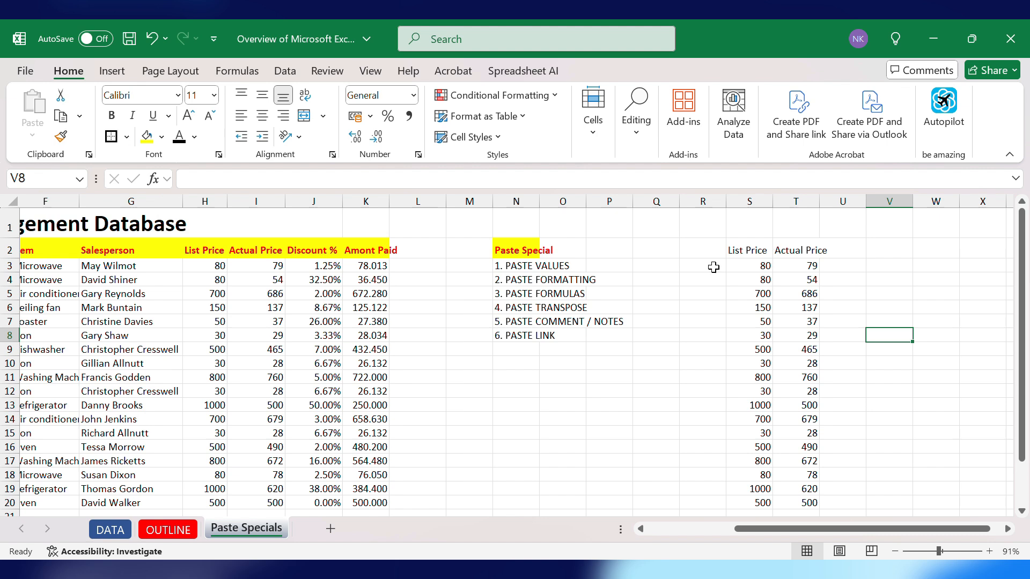
- Copy the price headers with their first row, then undo the last decimal change on S12
left_click_drag(208, 249, 263, 260)
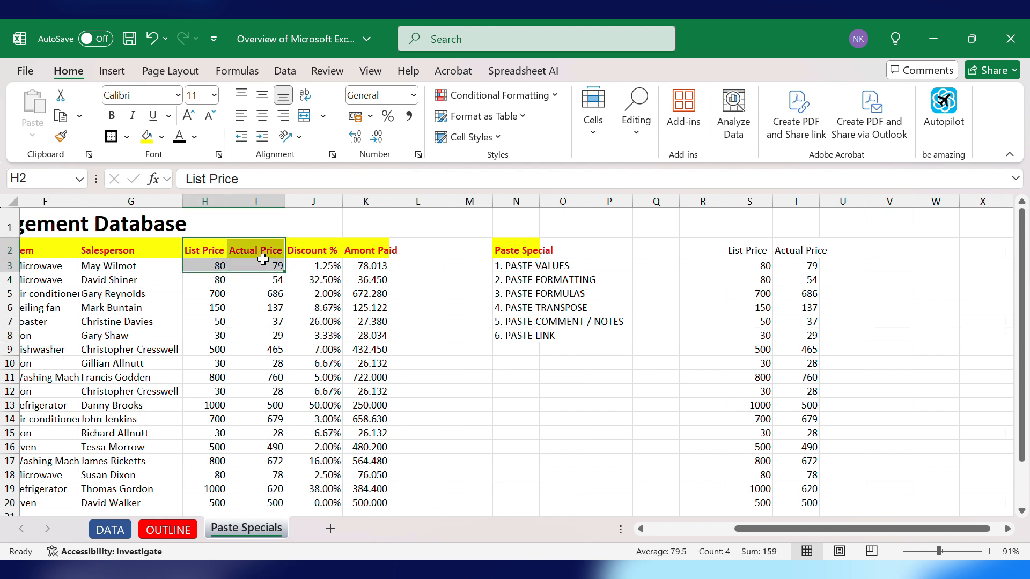
key("ctrl+c")
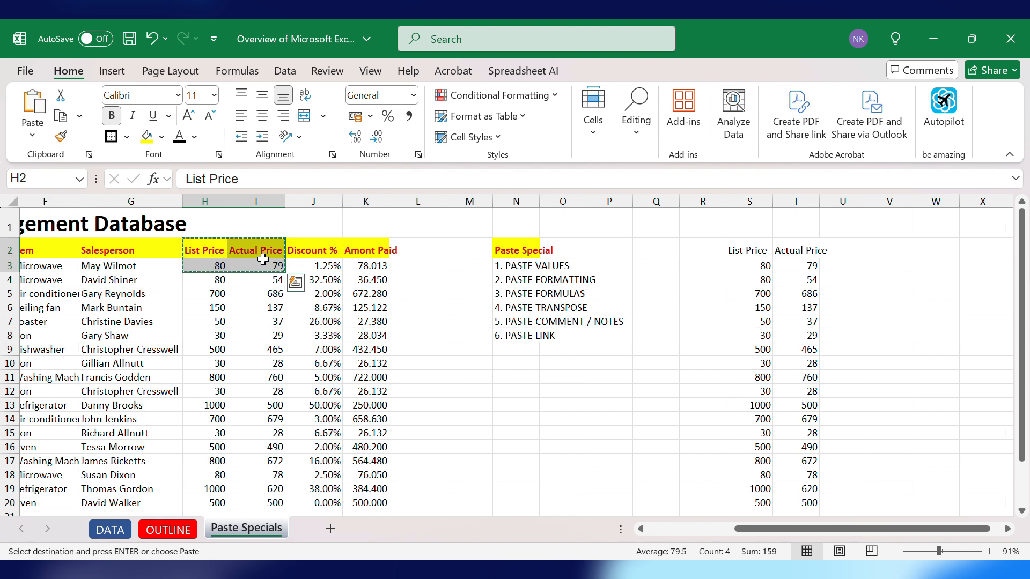
key("ctrl+z")
- Copy the List Price and Actual Price headers and paste only their formatting onto S2:T2
left_click_drag(223, 251, 263, 254)
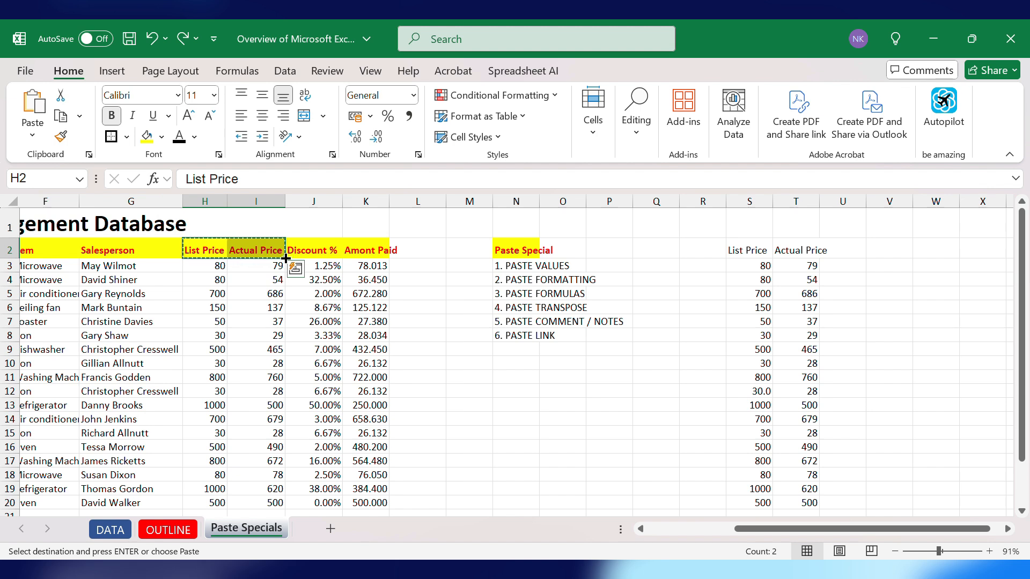
right_click(746, 254)
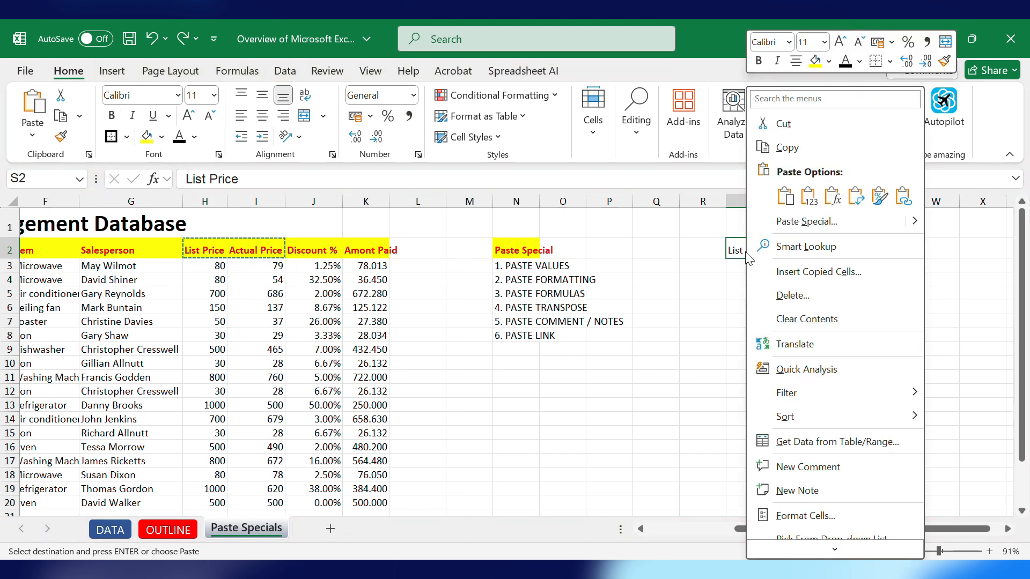
left_click(880, 197)
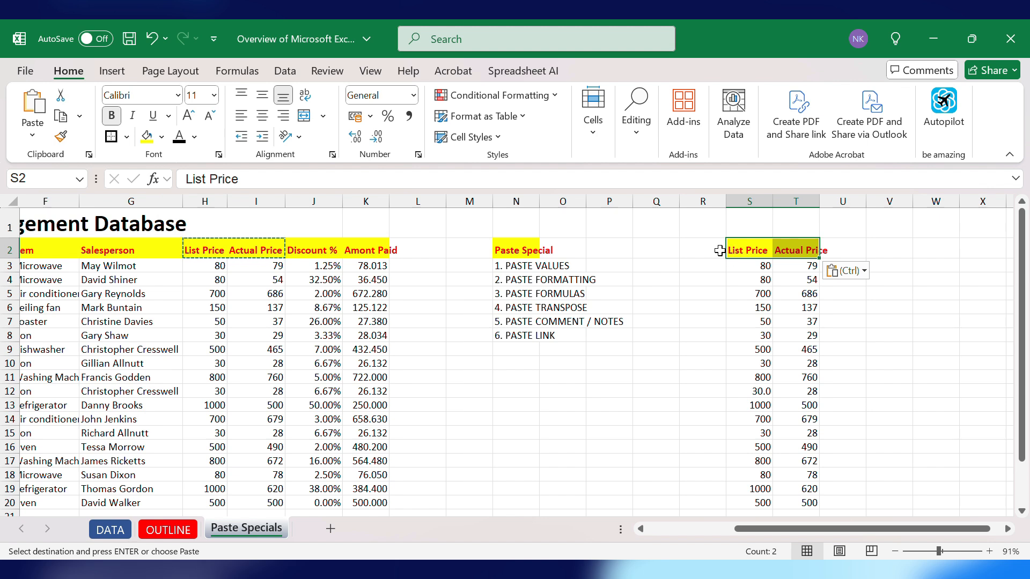
- Clear the pasted cells in columns R to U and set their fill to No Fill
left_click_drag(718, 250, 831, 472)
key("Delete")
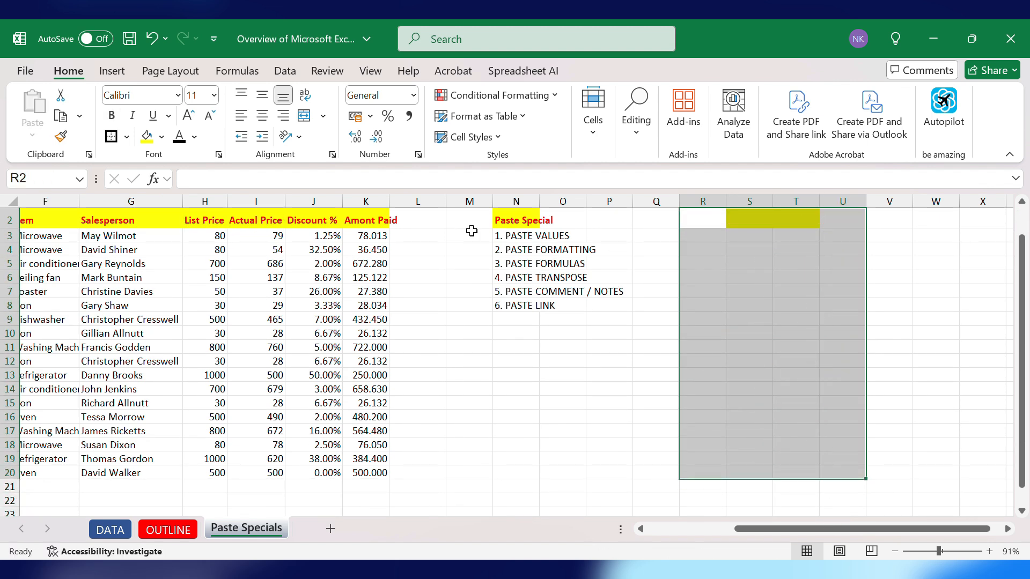
left_click(161, 136)
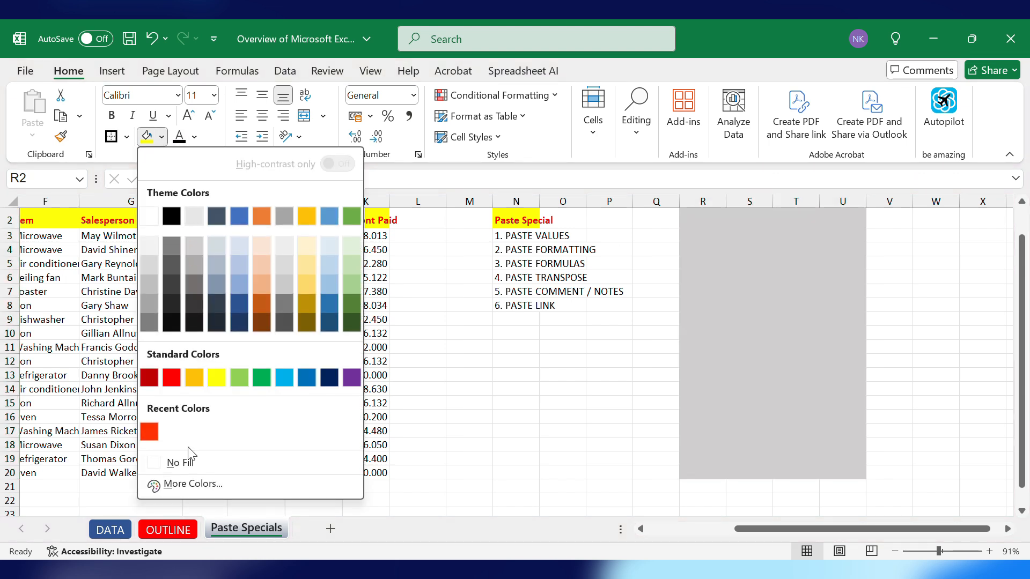
left_click(181, 461)
- Copy the Salesperson to Amont Paid data and paste it transposed starting at cell O10
left_click_drag(109, 221, 376, 453)
key("ctrl+c")
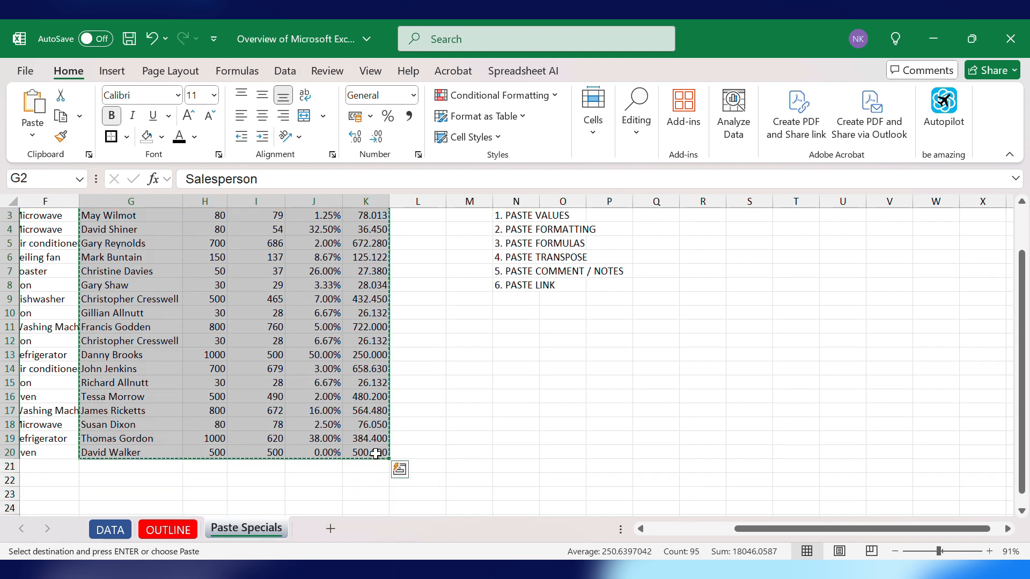
scroll(580, 382, "up", 1)
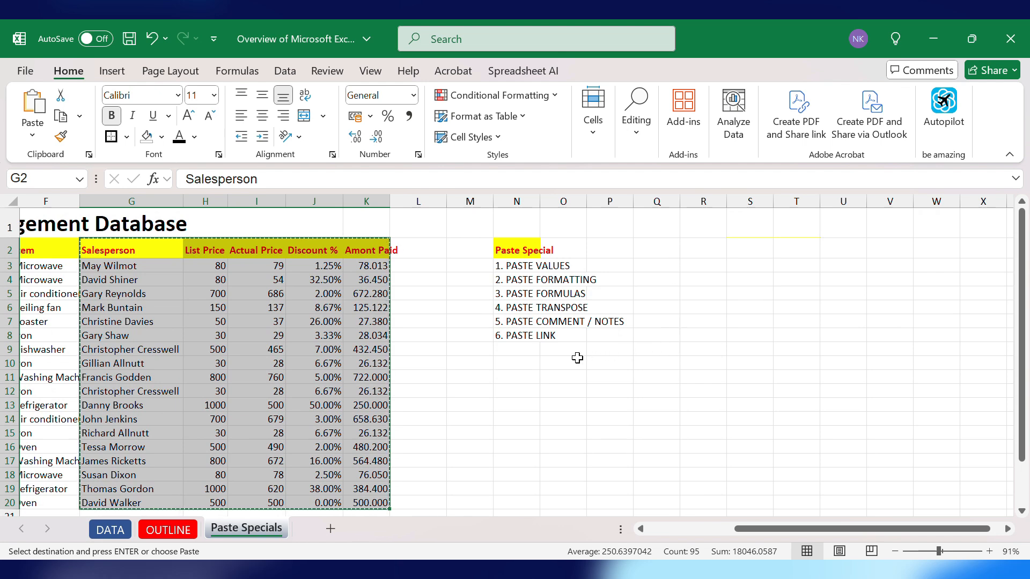
left_click(550, 364)
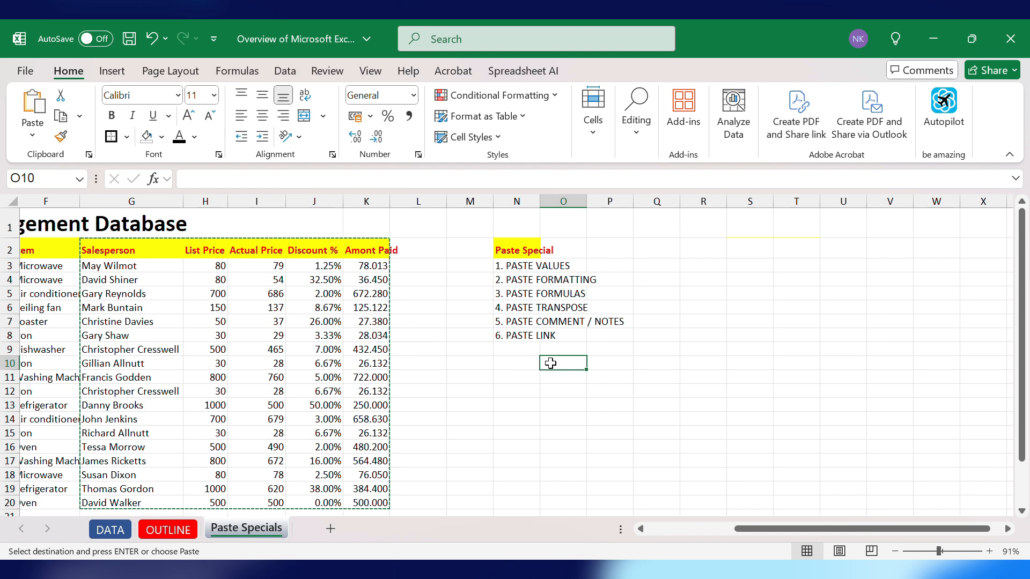
right_click(550, 364)
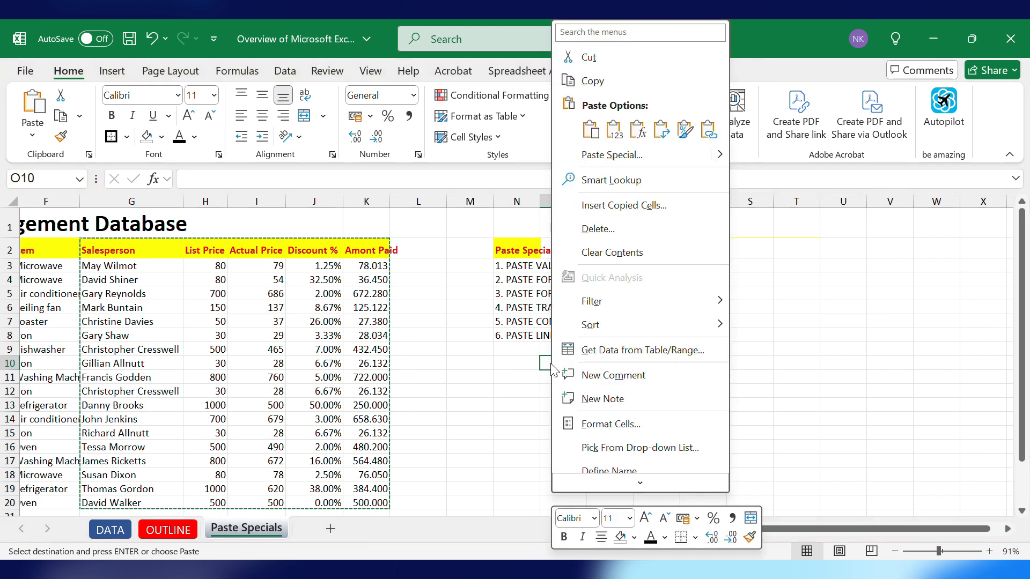
left_click(661, 130)
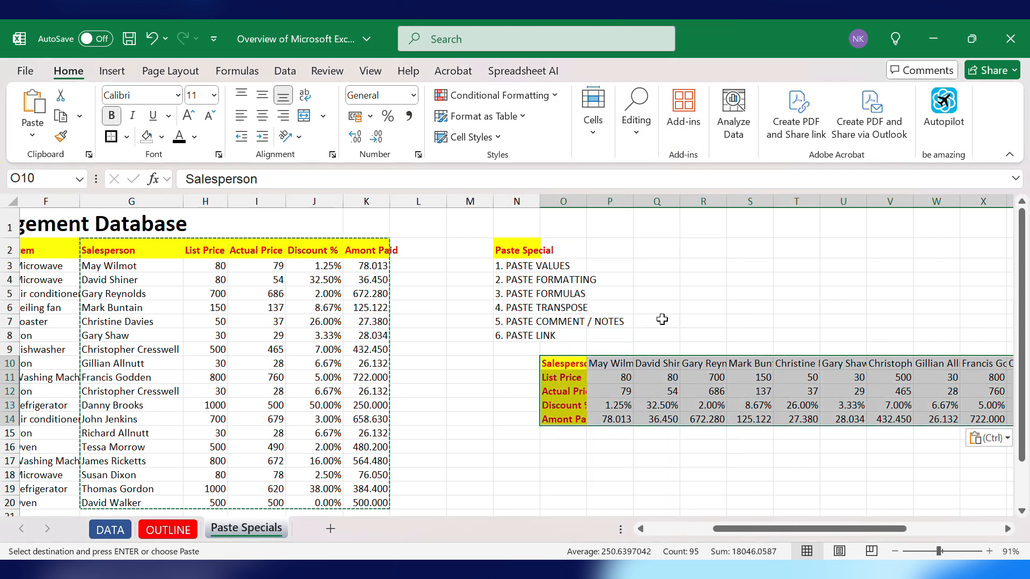
- Autofit column O so the transposed row labels fit
scroll(606, 442, "right", 4)
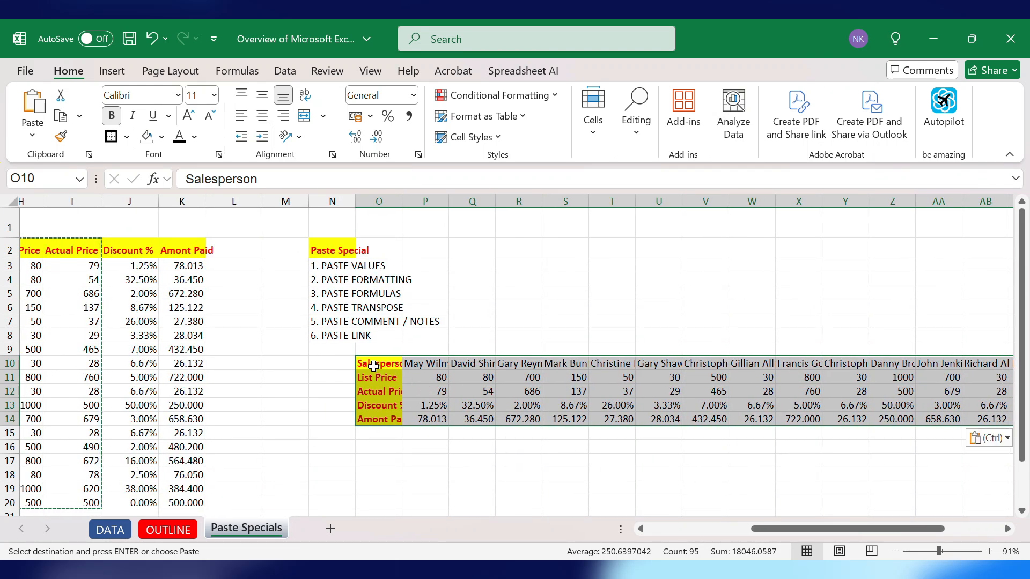
scroll(374, 366, "left", 5)
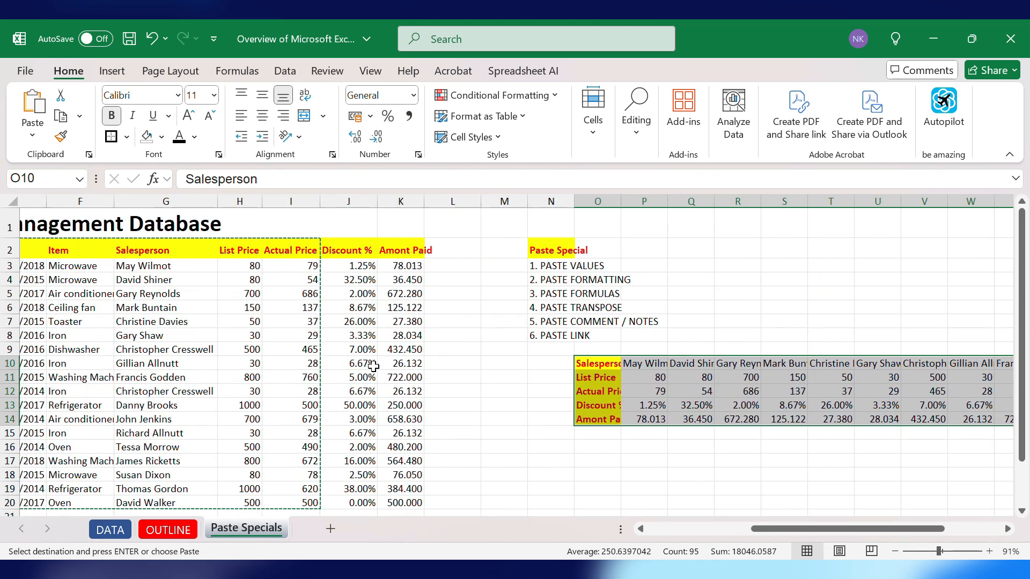
scroll(374, 366, "left", 2)
scroll(374, 366, "right", 6)
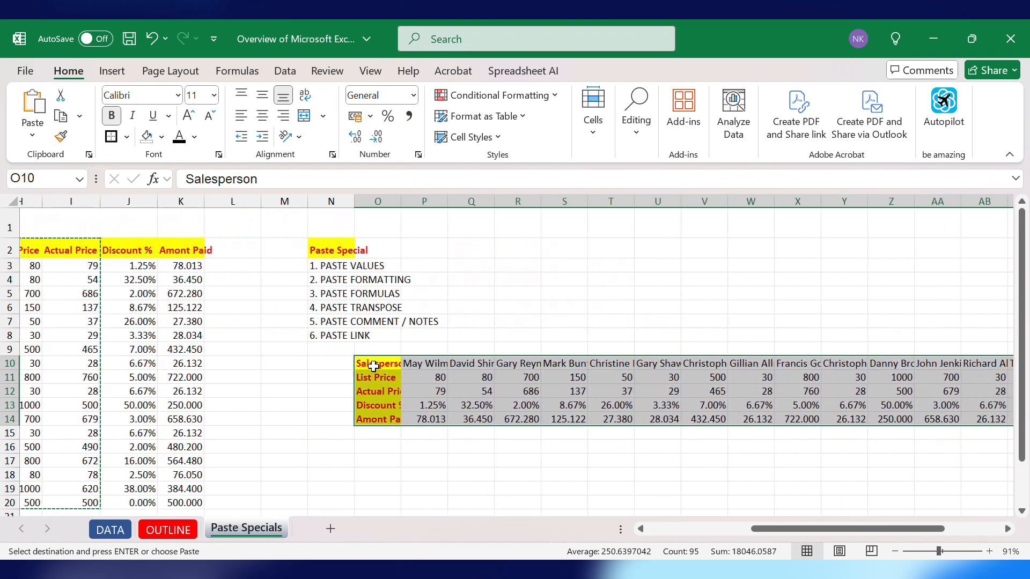
scroll(374, 366, "right", 1)
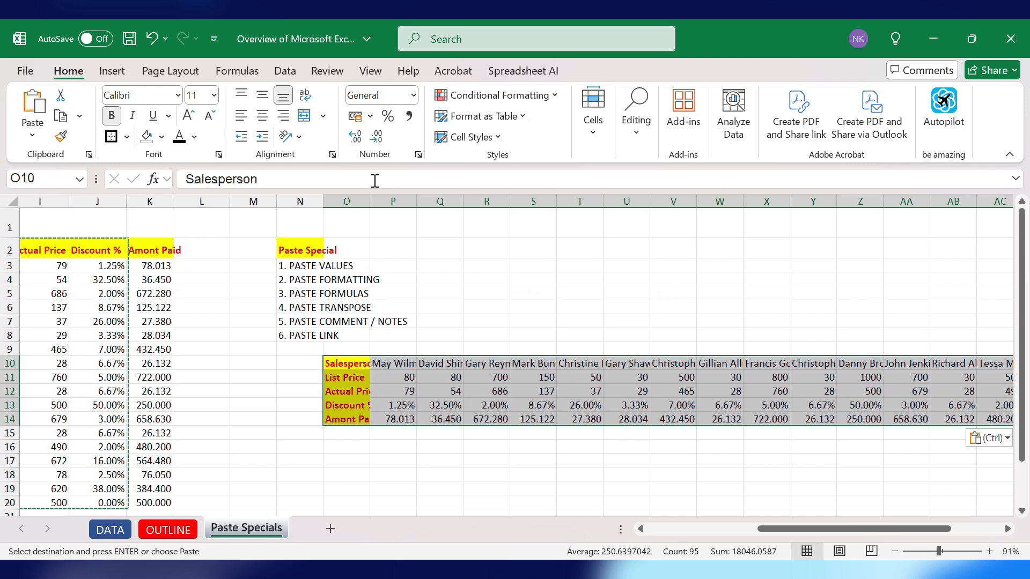
double_click(368, 204)
left_click(490, 283)
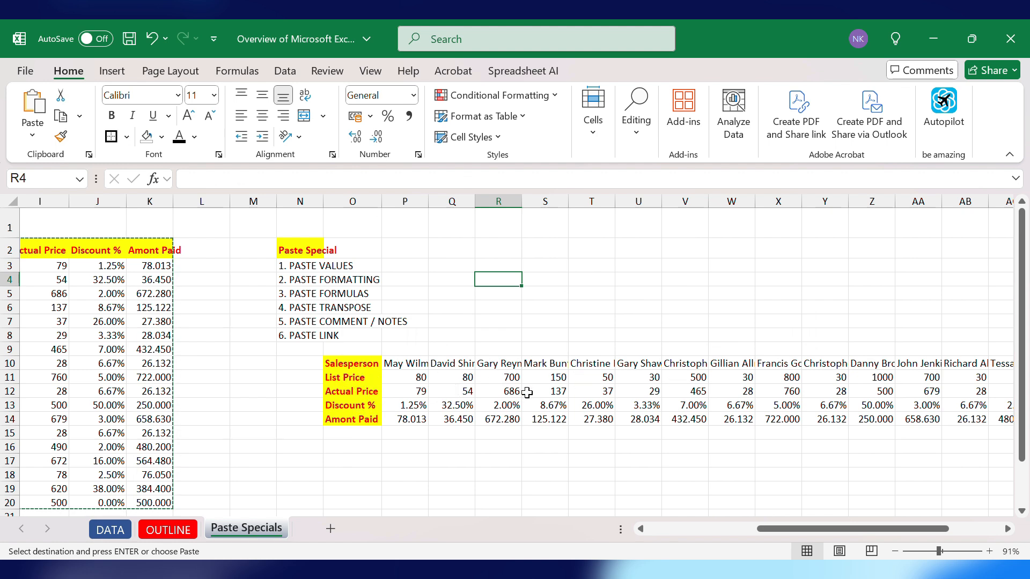
scroll(537, 392, "left", 3)
scroll(538, 392, "left", 2)
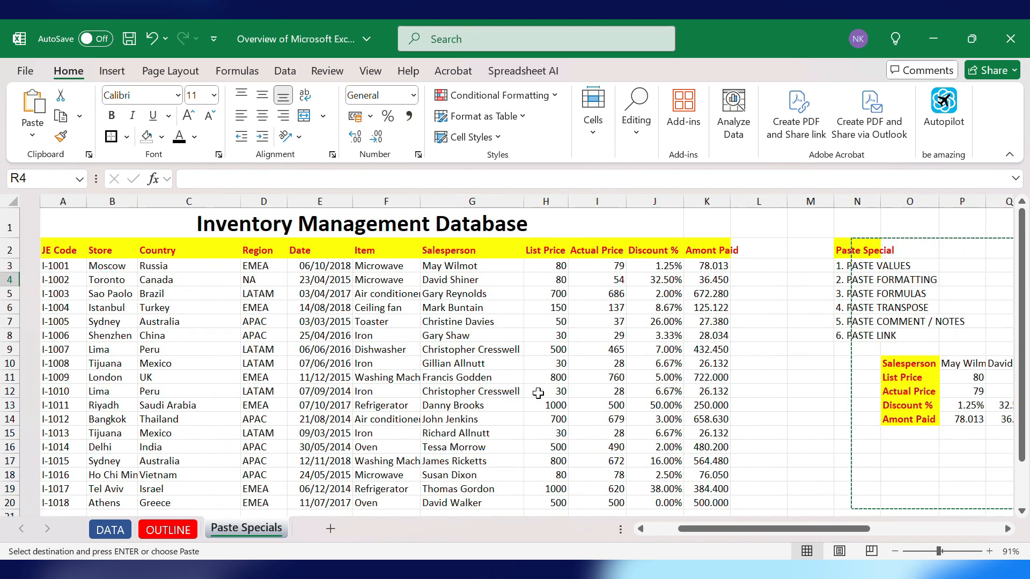
double_click(839, 243)
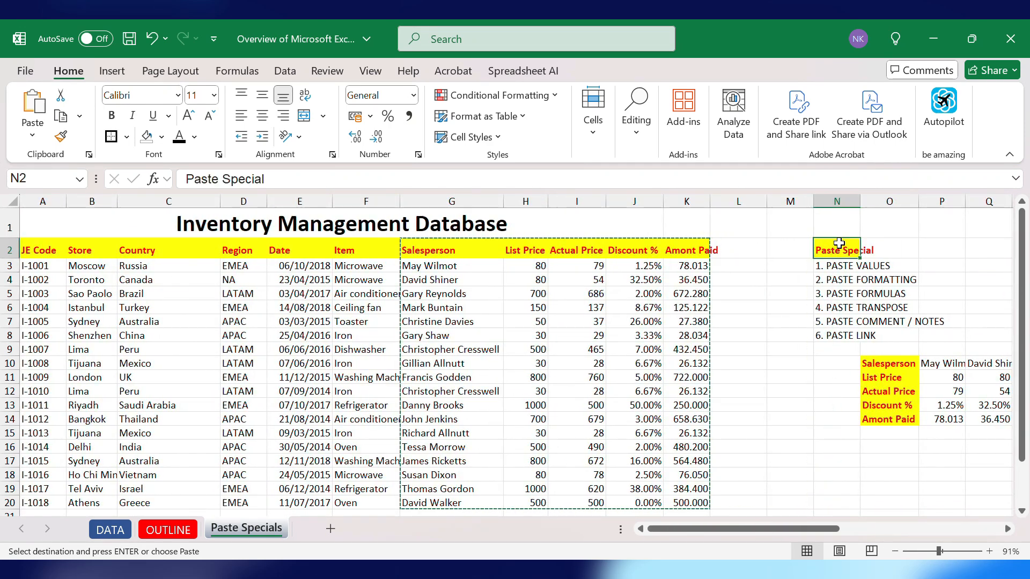
left_click_drag(798, 258, 718, 398)
double_click(718, 398)
key("Return")
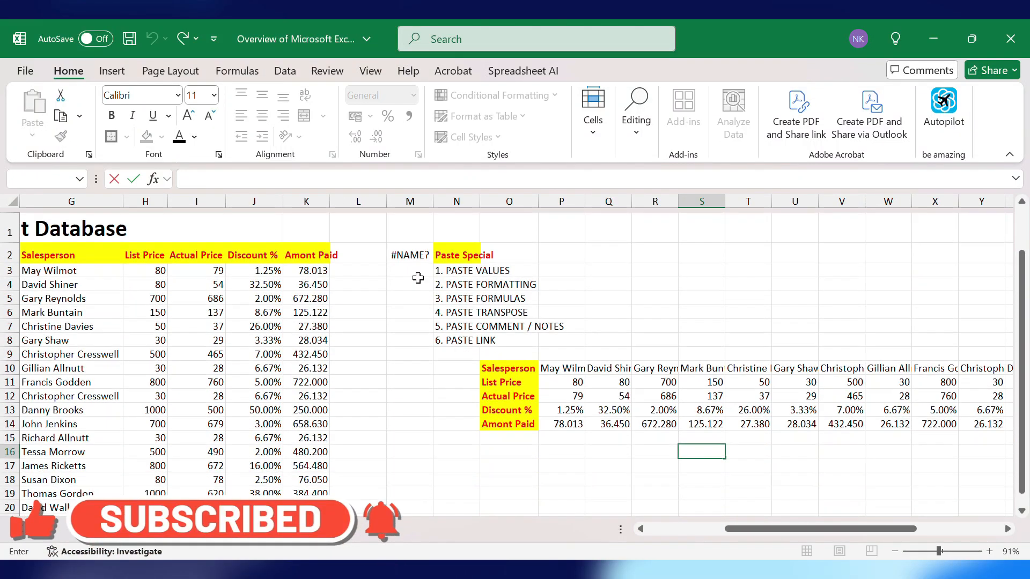
- Clear the Paste Special notes and the transposed table from columns N to AF
left_click(407, 249)
left_click_drag(445, 250, 1027, 437)
key("Delete")
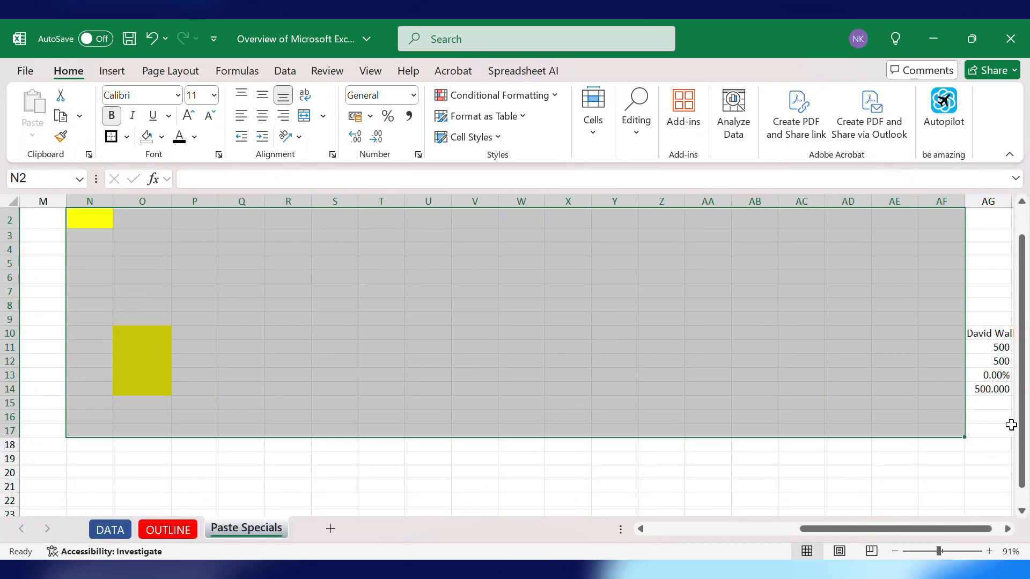
- Clear the leftover transposed values in column AG
scroll(965, 429, "right", 2)
left_click_drag(933, 436, 928, 308)
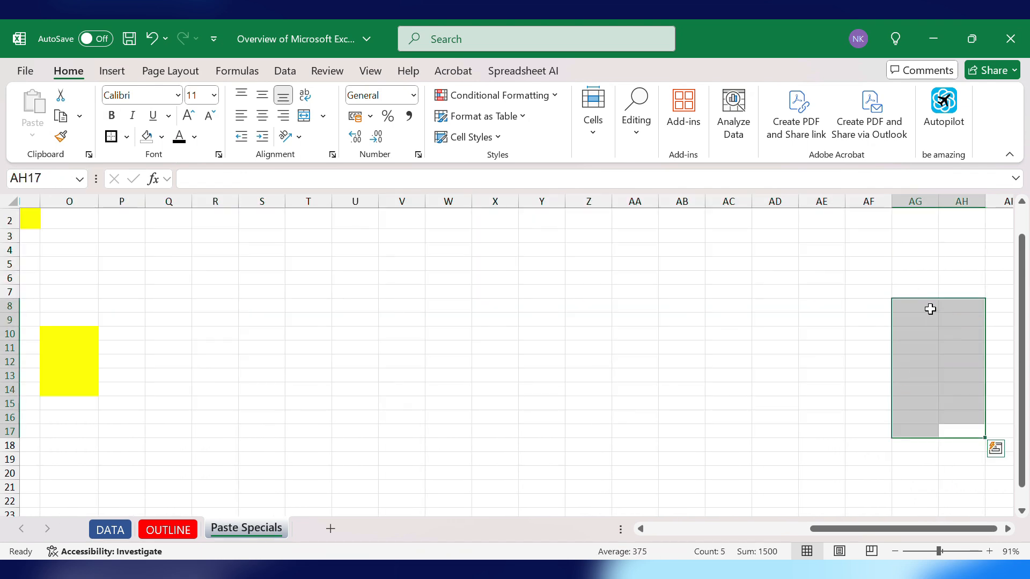
scroll(483, 368, "left", 3)
scroll(124, 368, "left", 5)
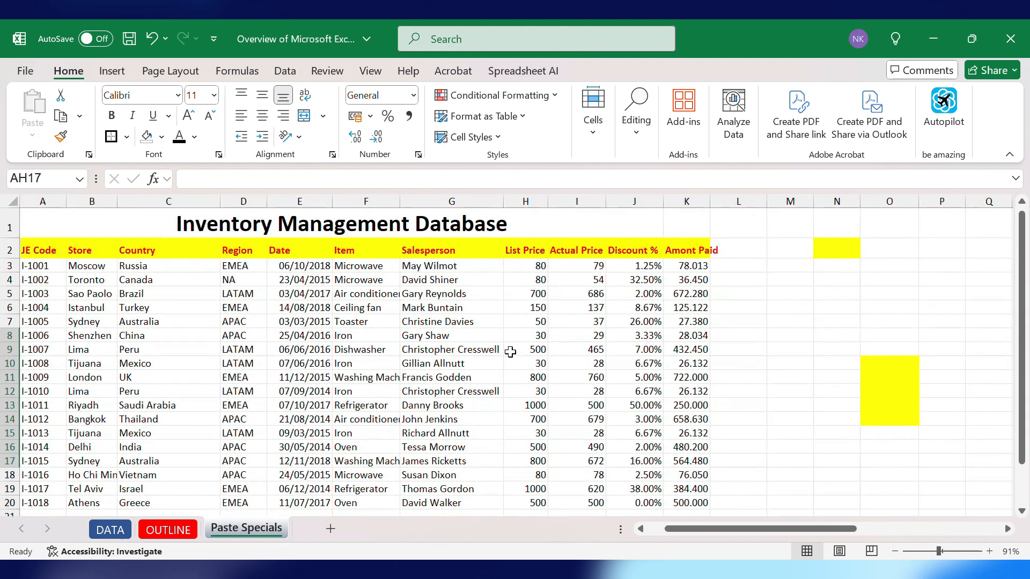
- Copy the entire database table from the JE Code header to the last Amont Paid value
left_click(35, 249)
key("ctrl+shift+Right")
key("ctrl+shift+Down")
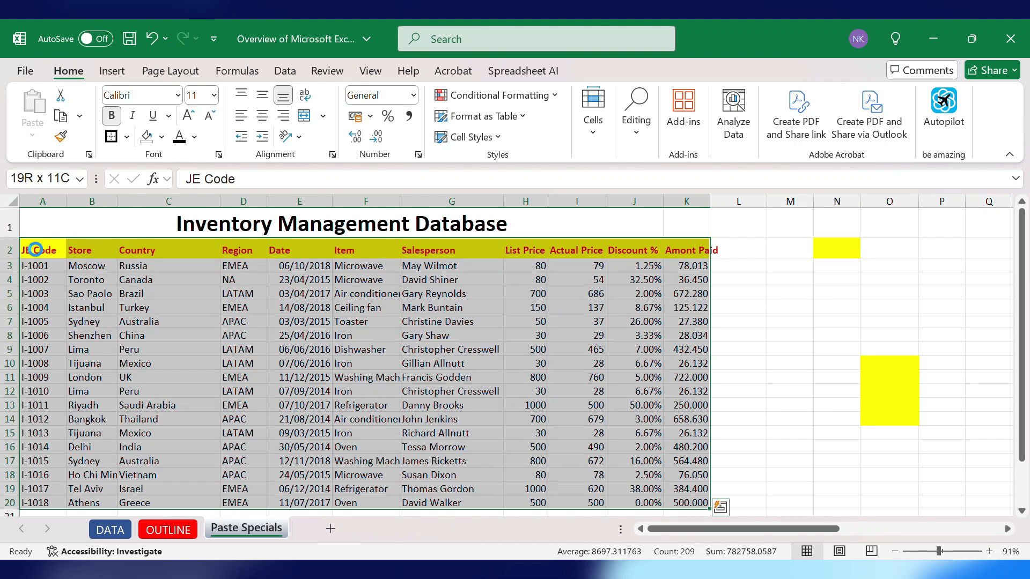
key("ctrl+c")
- Paste the copied table transposed starting at cell T2
scroll(698, 249, "right", 3)
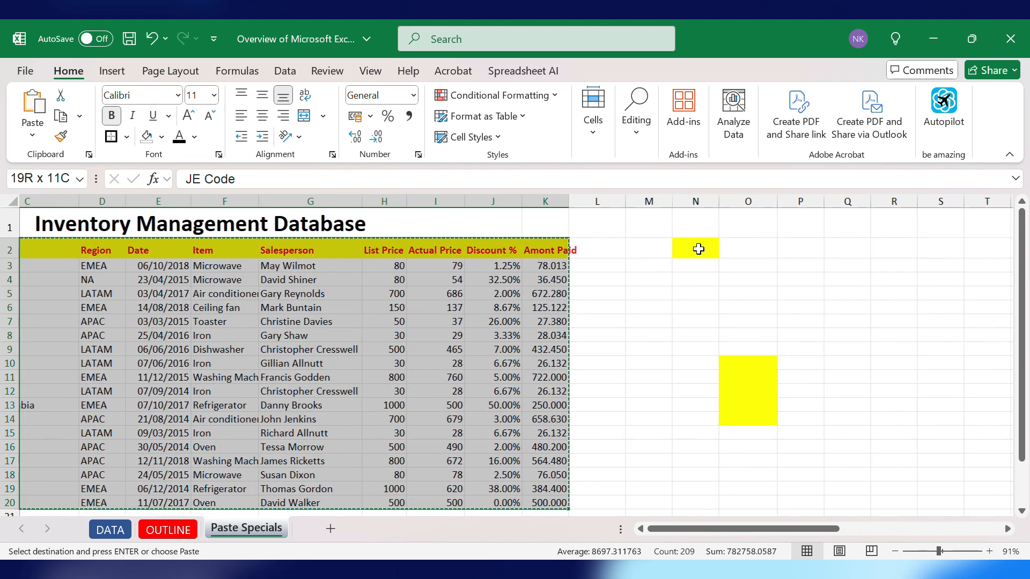
scroll(698, 249, "right", 8)
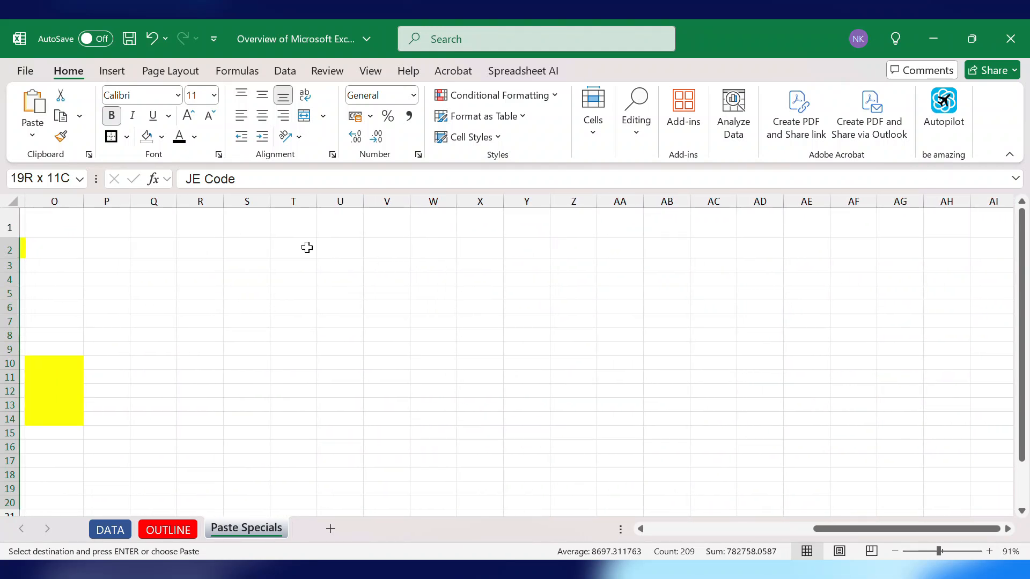
left_click(307, 247)
right_click(308, 249)
key("Down")
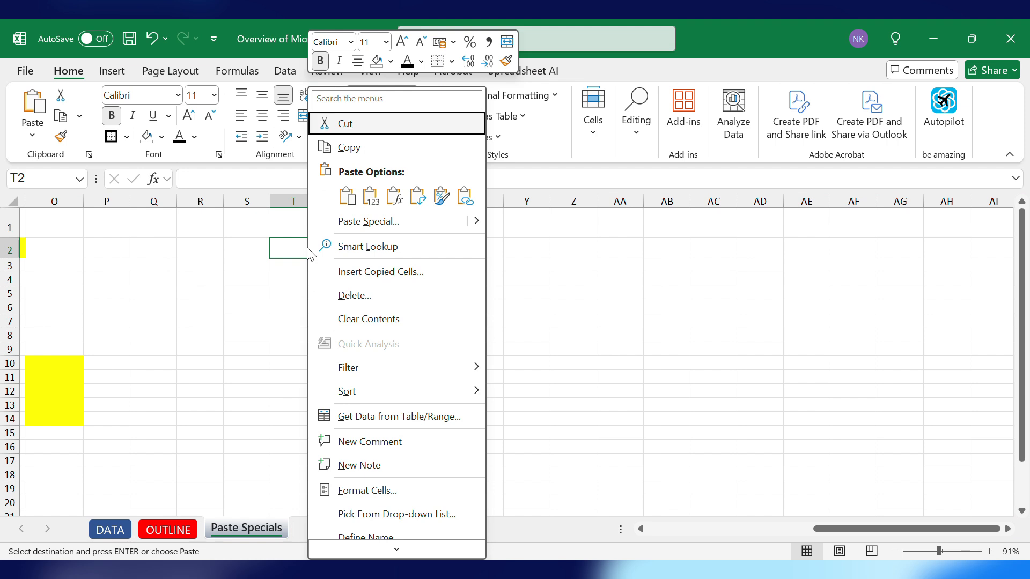
left_click(417, 197)
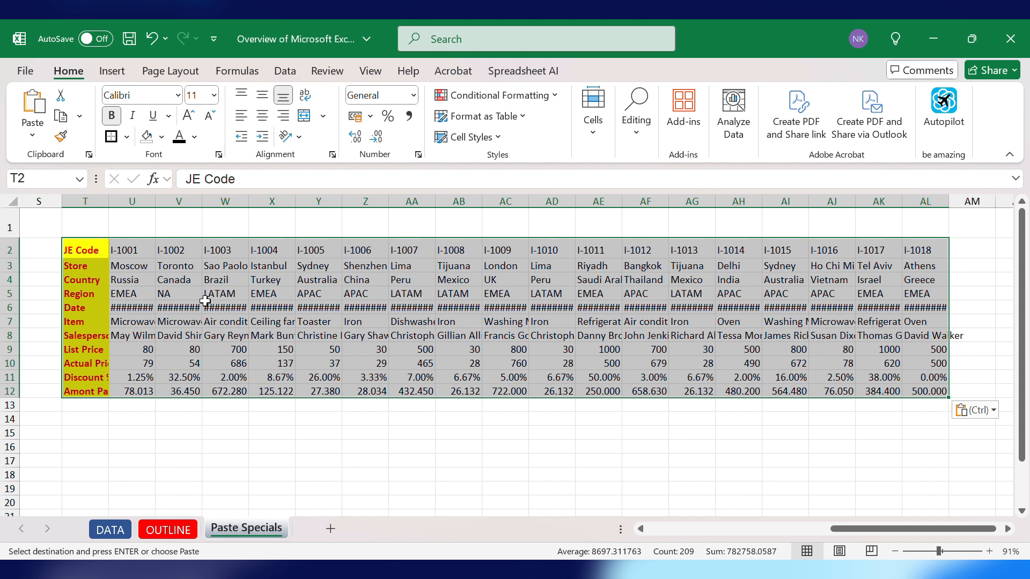
scroll(204, 300, "left", 10)
scroll(204, 301, "down", 1)
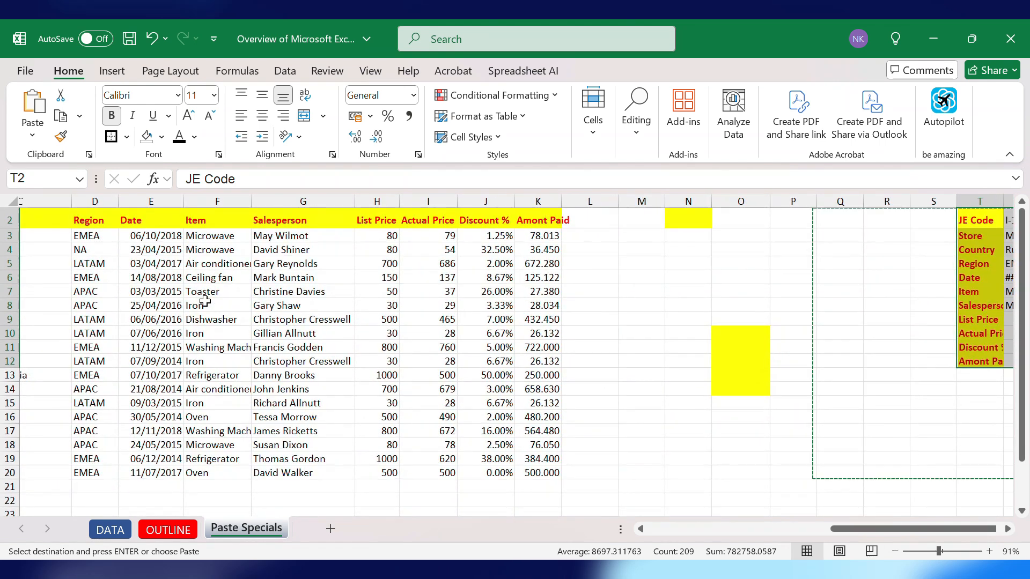
right_click(297, 305)
left_click(809, 268)
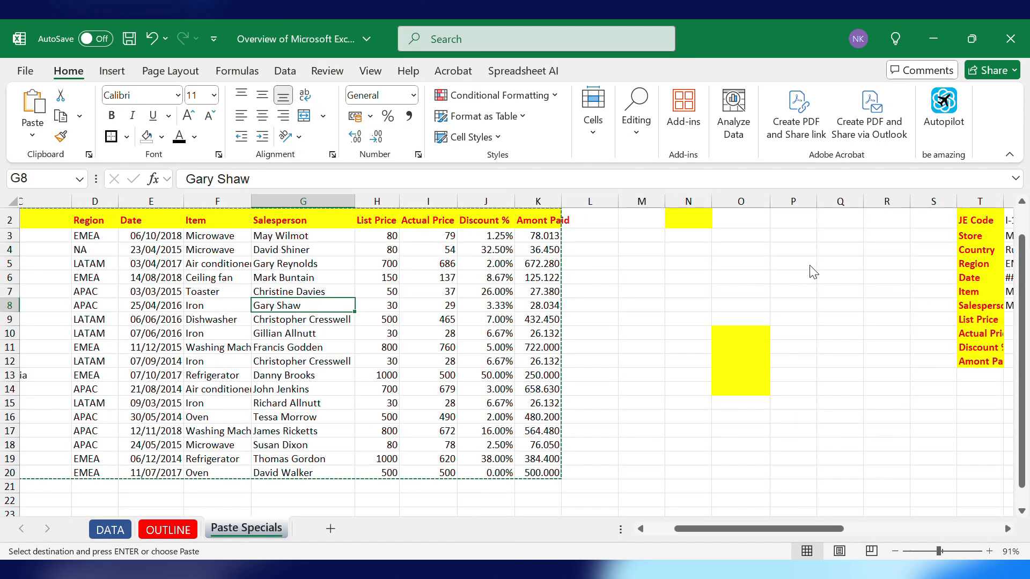
left_click(809, 265)
left_click(689, 349)
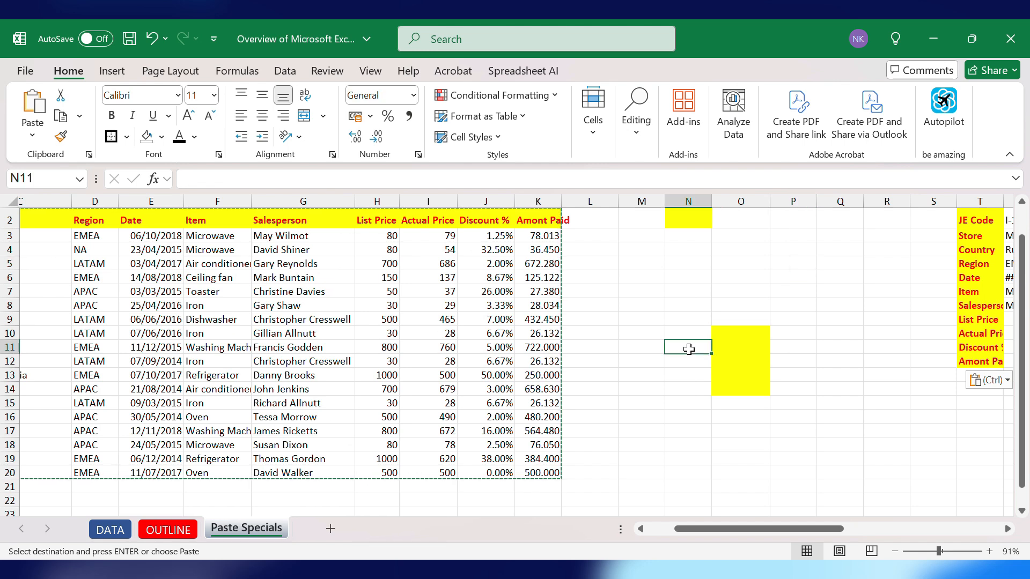
key("Escape")
- Add a comment reading "Too Expensive" to the List Price cell H9
left_click(339, 321)
double_click(339, 320)
right_click(385, 319)
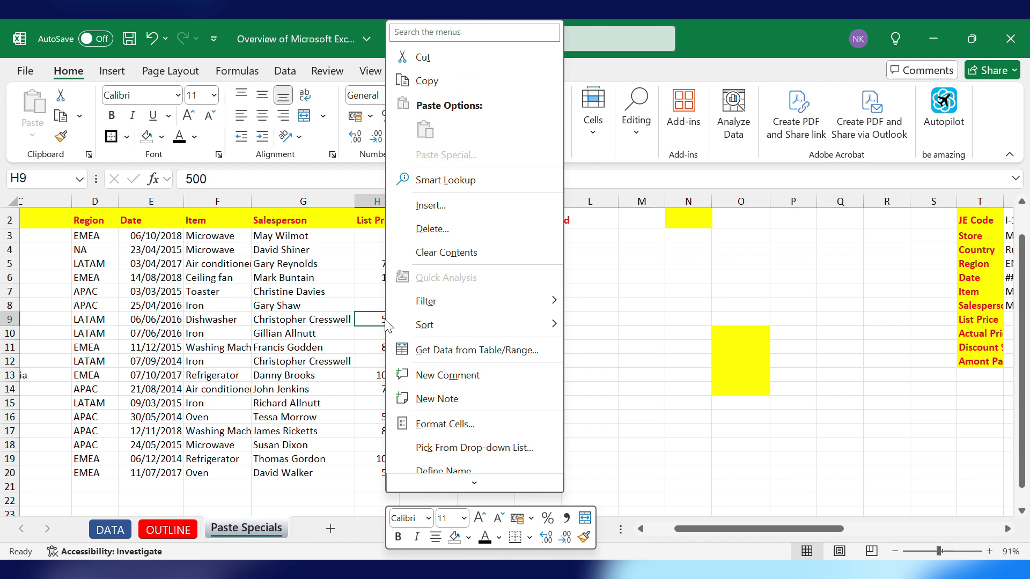
key("Escape")
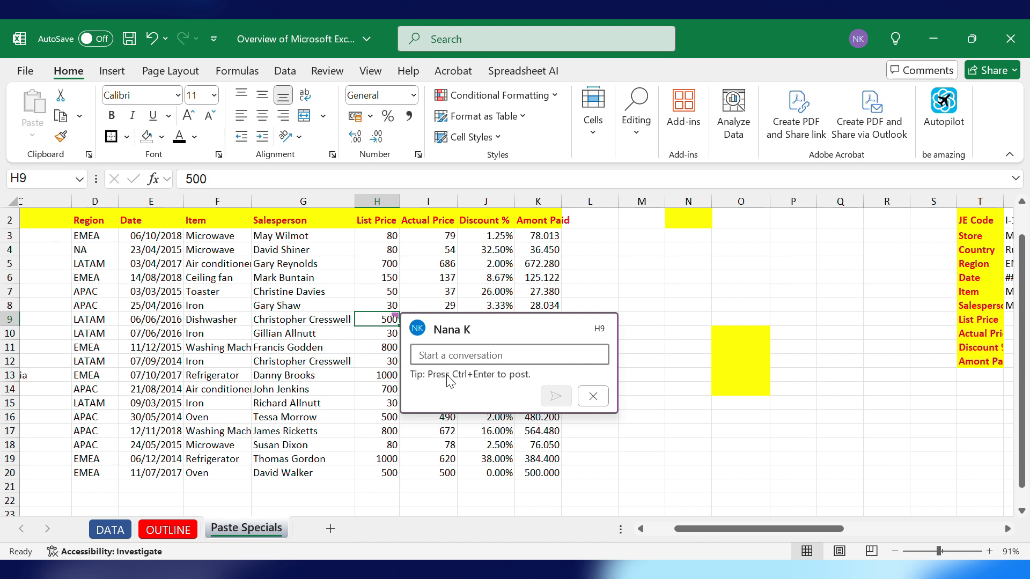
type("Too Expensive")
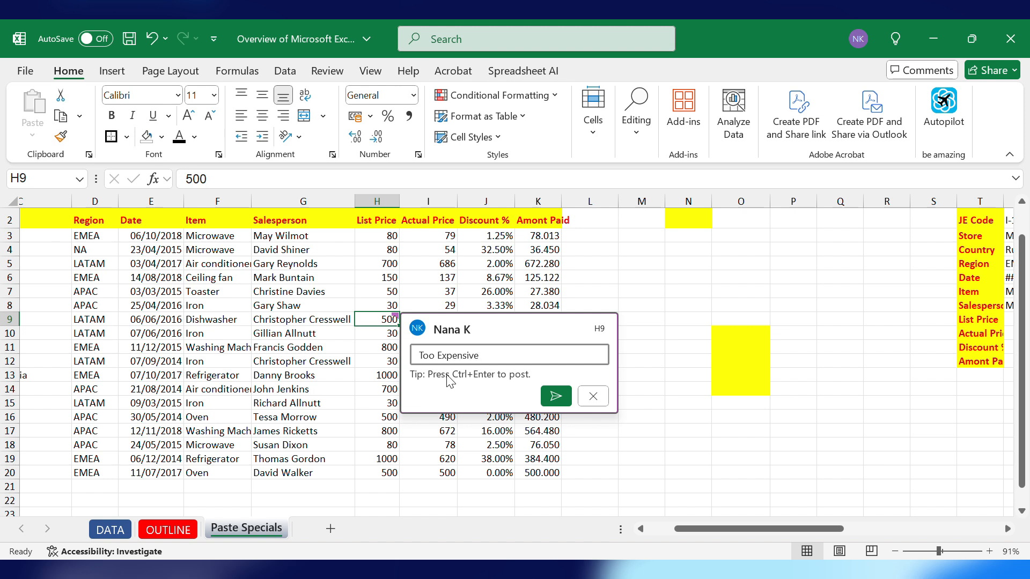
key("Return")
key("ctrl+Return")
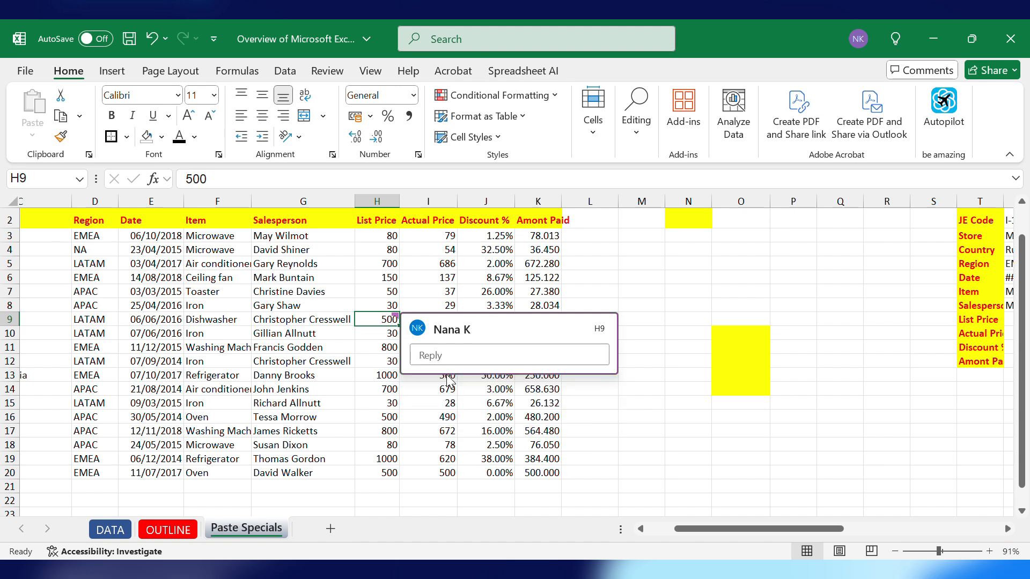
left_click(630, 294)
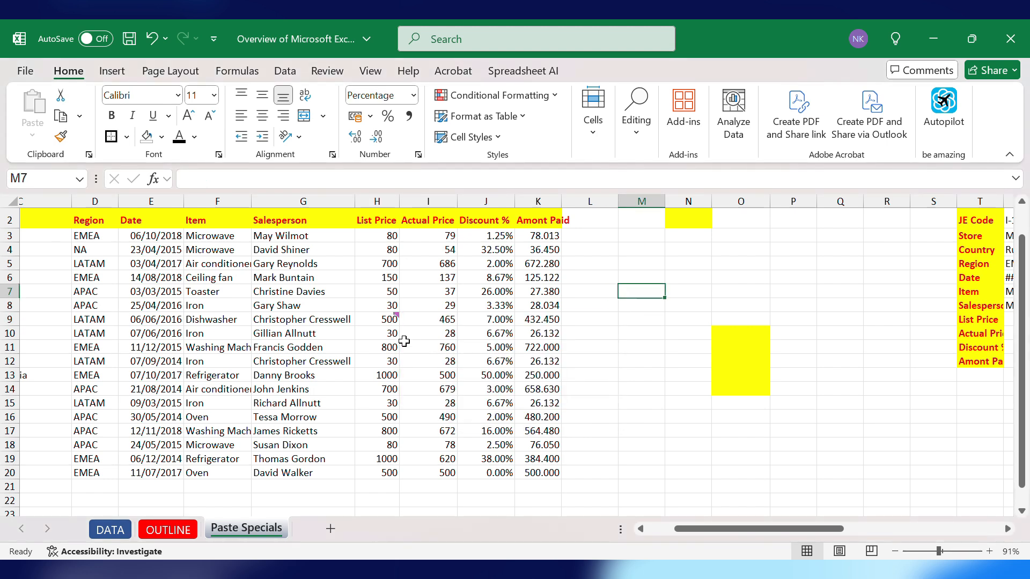
- Copy the commented List Price cell H9
left_click(382, 320)
key("ctrl+c")
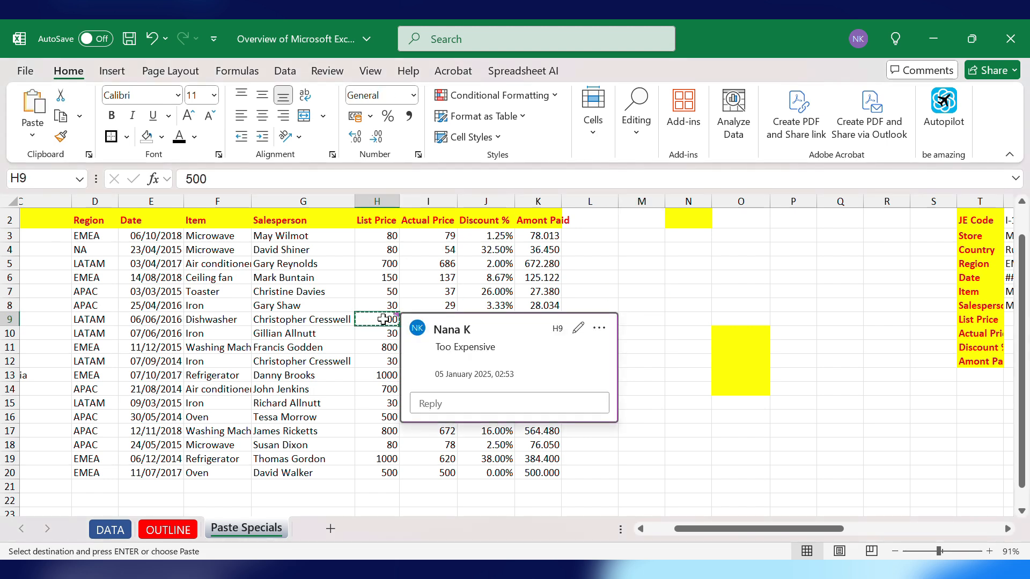
scroll(536, 375, "right", 3)
right_click(661, 421)
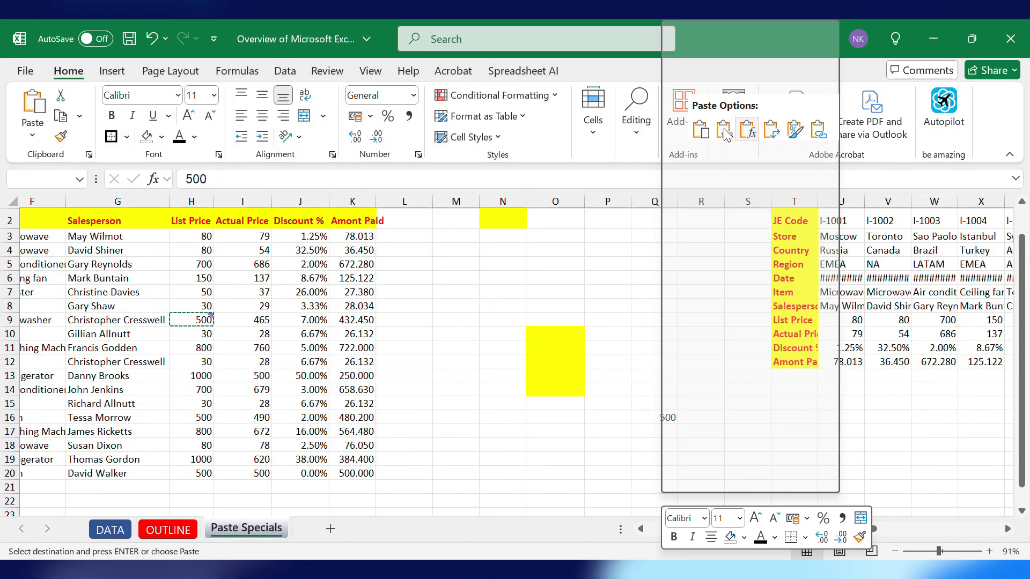
left_click(803, 155)
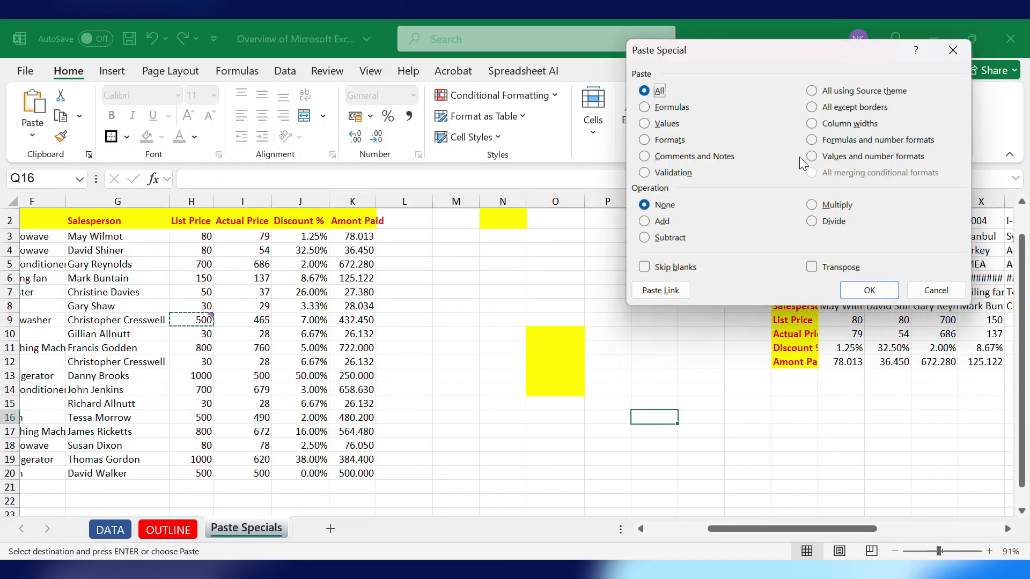
left_click(956, 48)
- Paste only the comments and notes of the copied cell into cell Q16
right_click(647, 414)
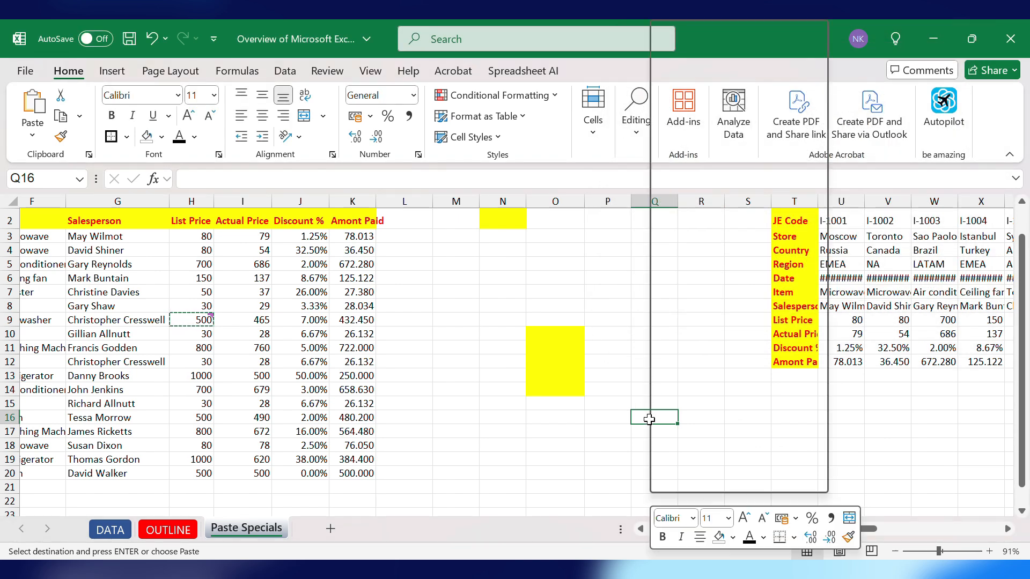
mouse_move(818, 159)
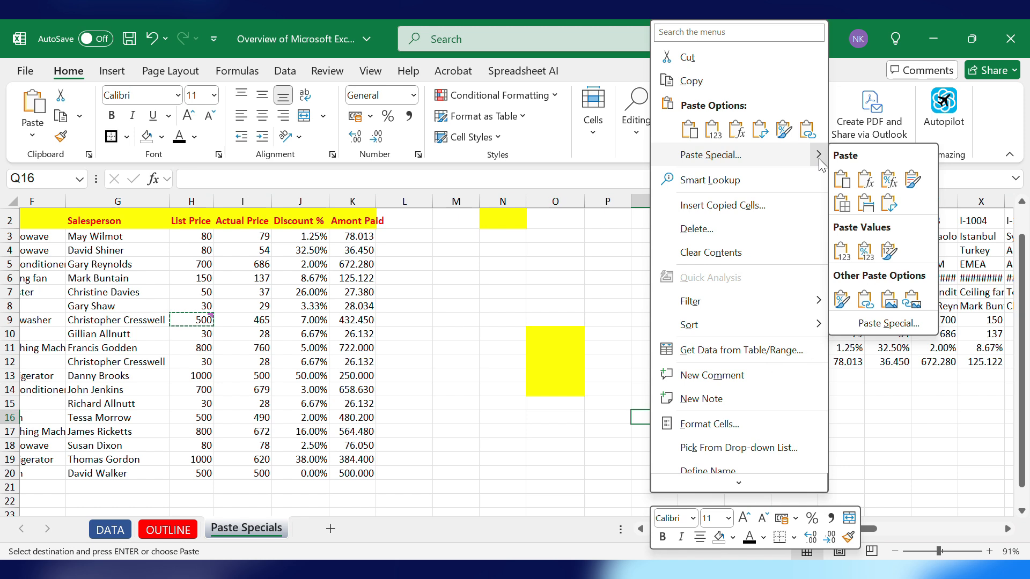
left_click(886, 324)
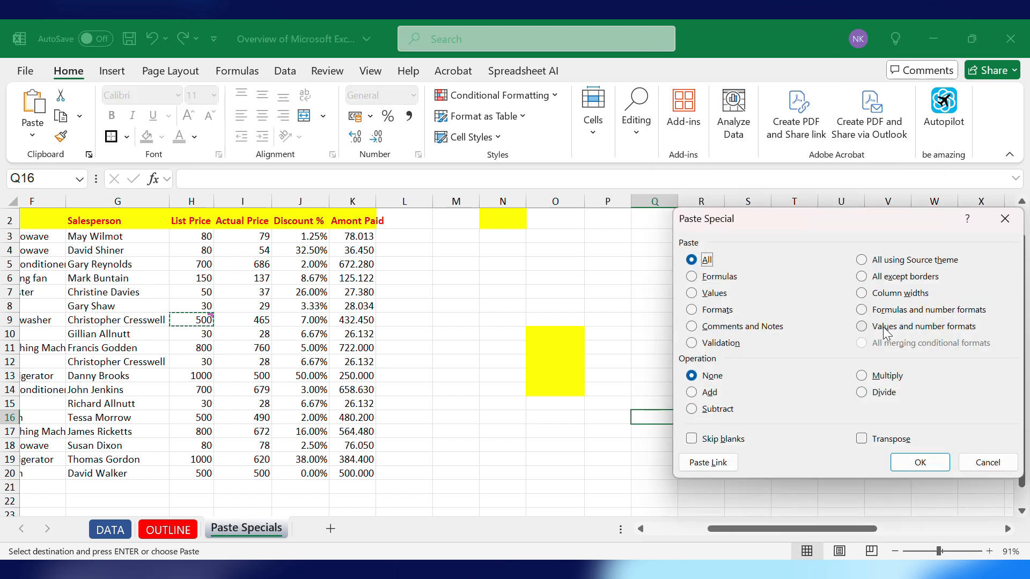
left_click(692, 327)
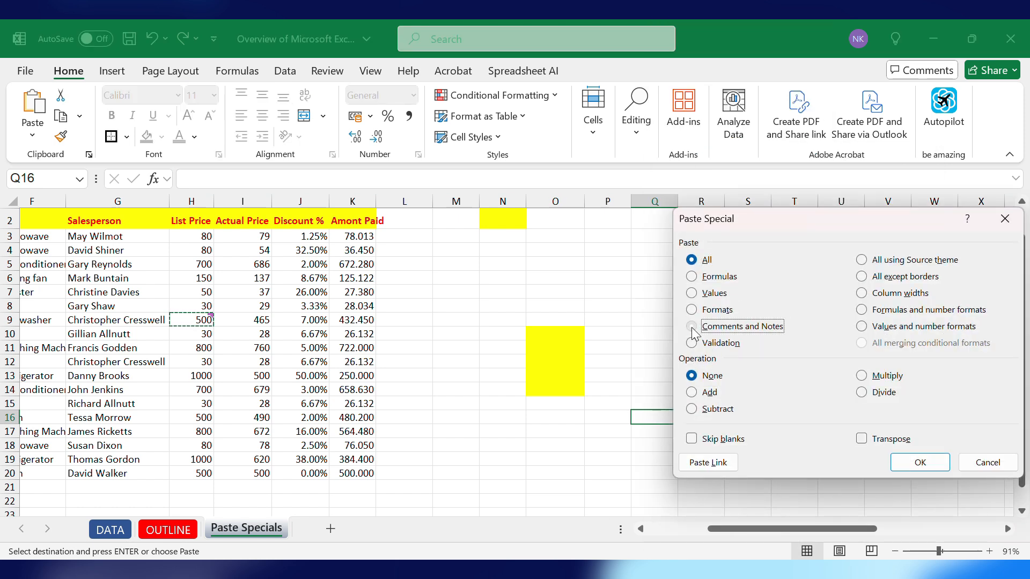
left_click(937, 465)
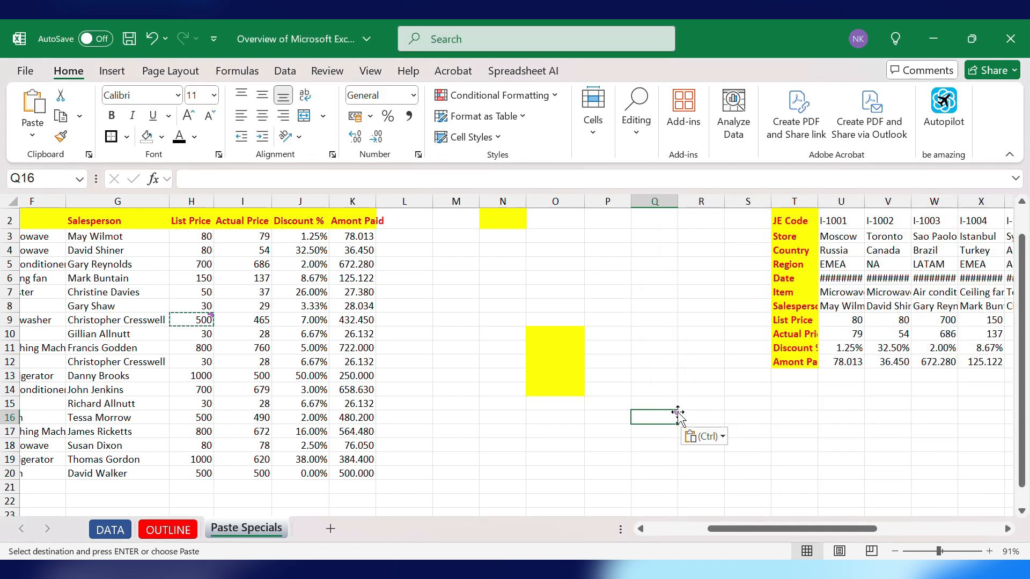
- Inspect the comments on cells H9 and Q16 up close
mouse_move(675, 413)
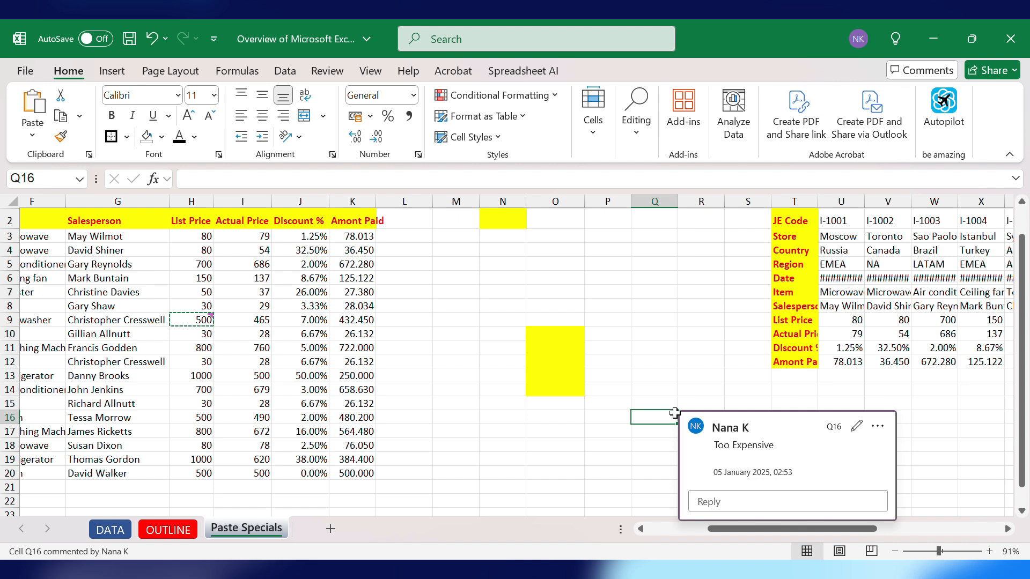
left_click(194, 321)
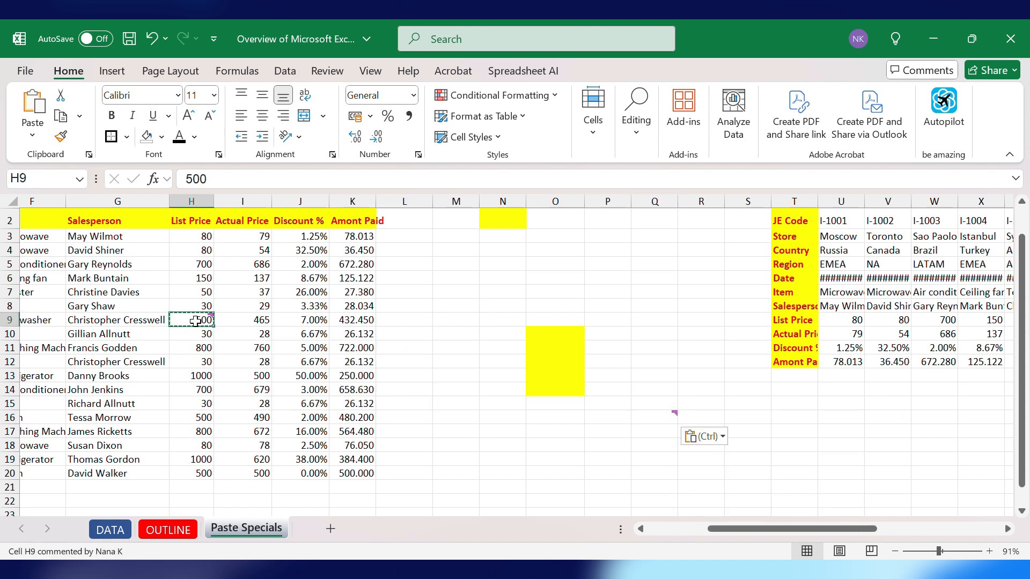
left_click(658, 418)
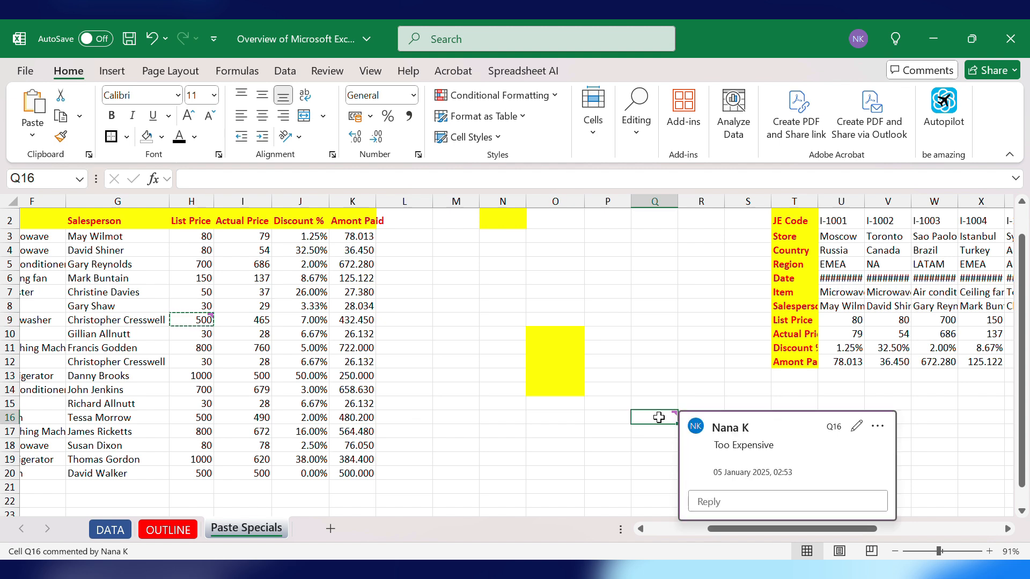
scroll(658, 417, "up", 8)
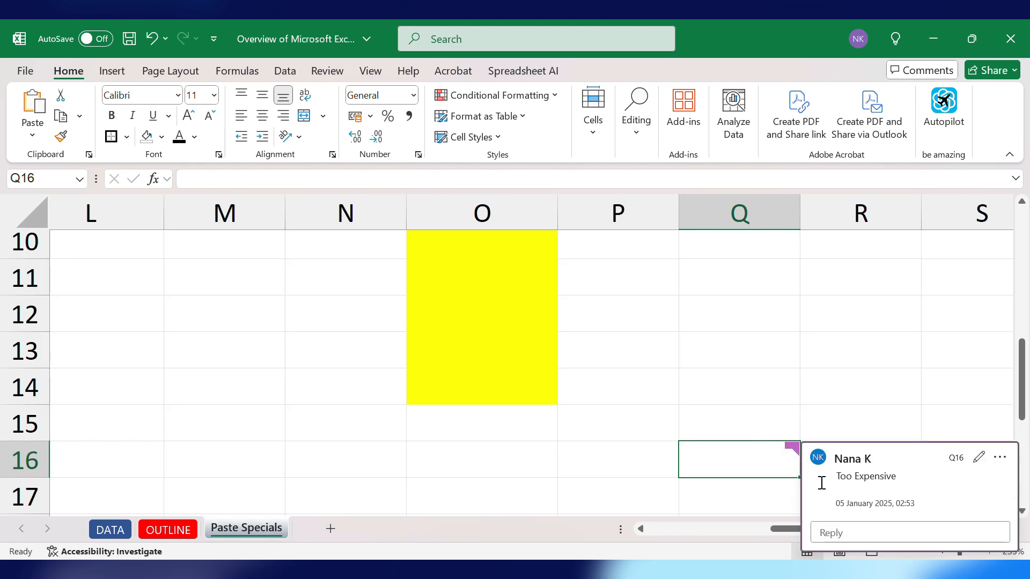
scroll(501, 426, "down", 8)
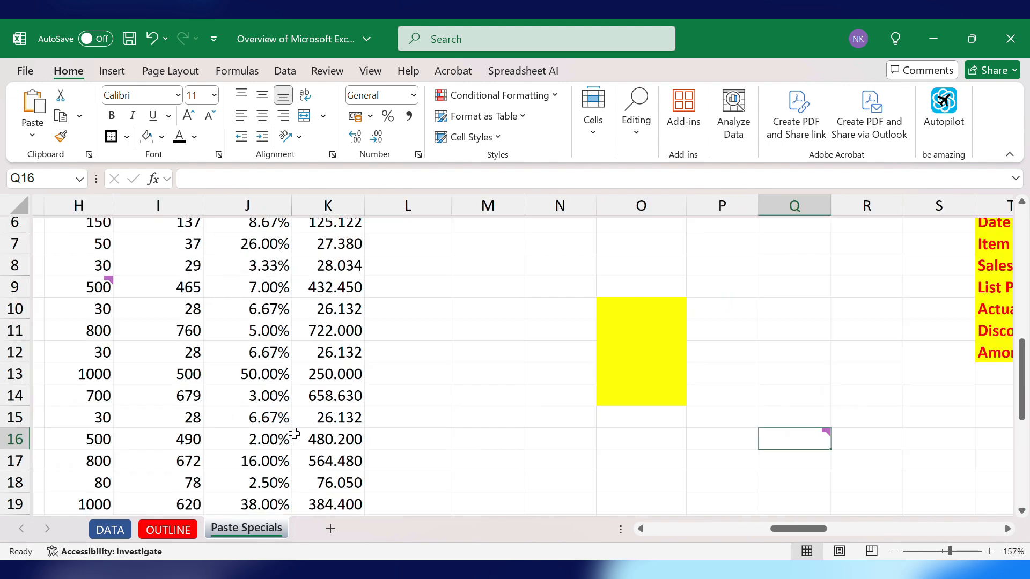
scroll(232, 365, "up", 10)
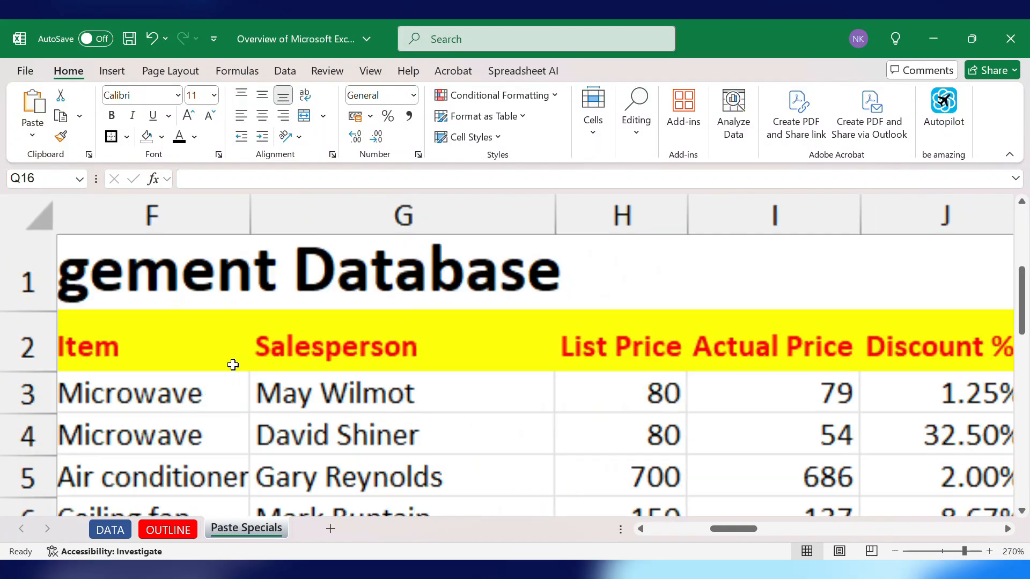
mouse_move(528, 287)
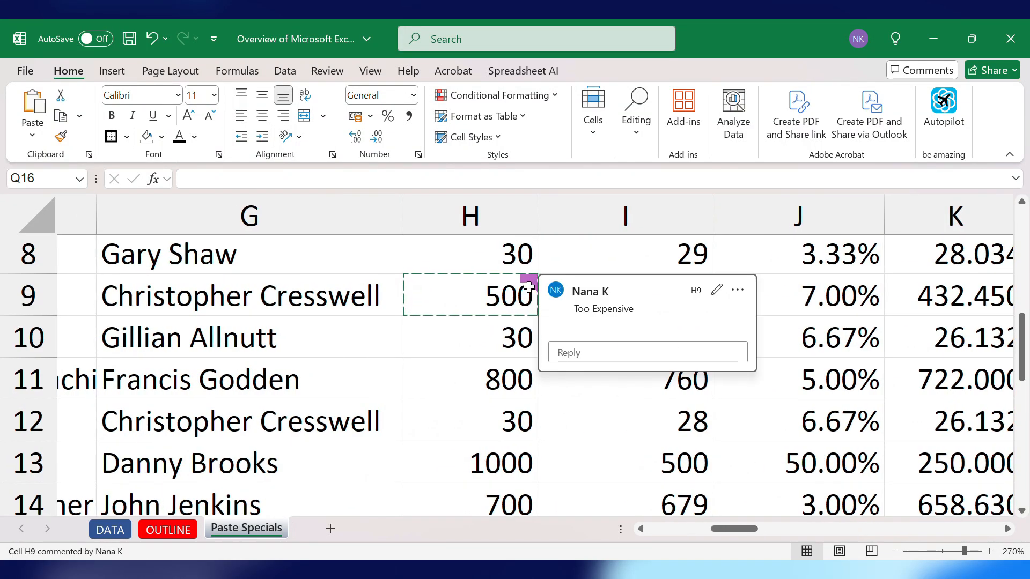
scroll(528, 287, "down", 12)
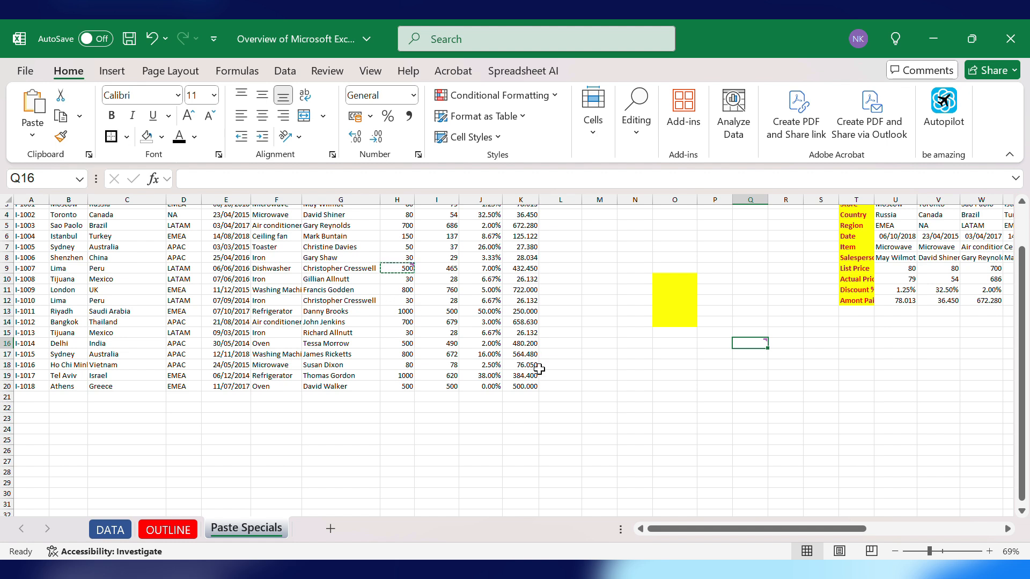
- Paste a link to the copied cell into L8 and delete it again
left_click(572, 259)
right_click(573, 259)
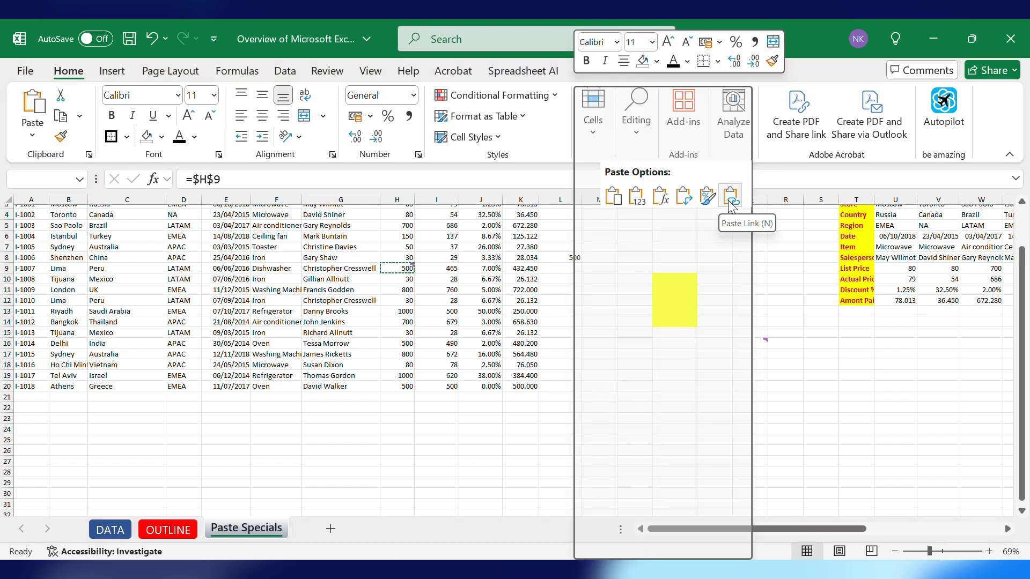
left_click(730, 197)
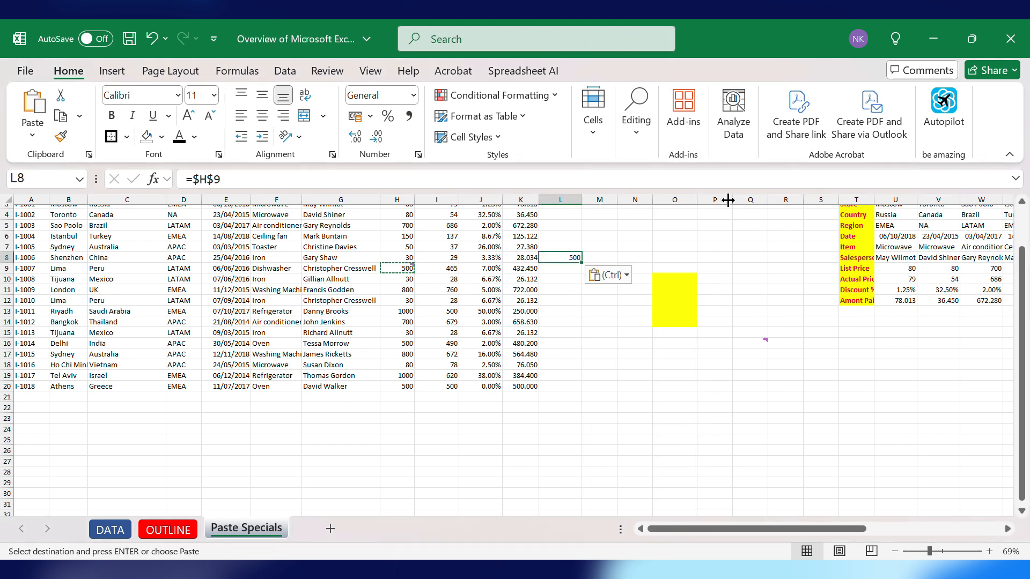
key("Delete")
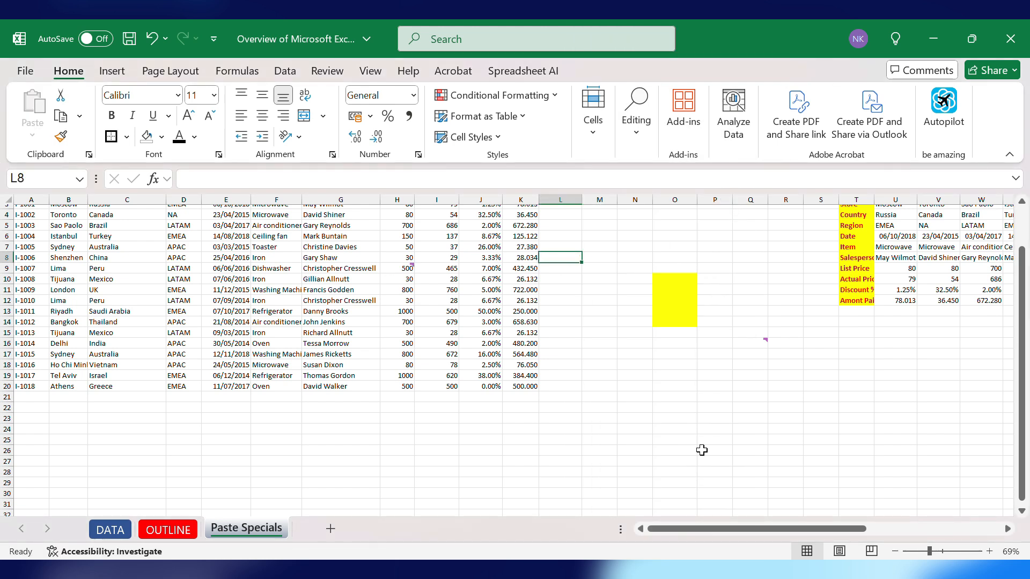
- Copy the List Price through Amont Paid columns, rows 2 to 20
scroll(701, 449, "up", 1)
left_click_drag(396, 237, 522, 432)
key("ctrl+c")
left_click(692, 434)
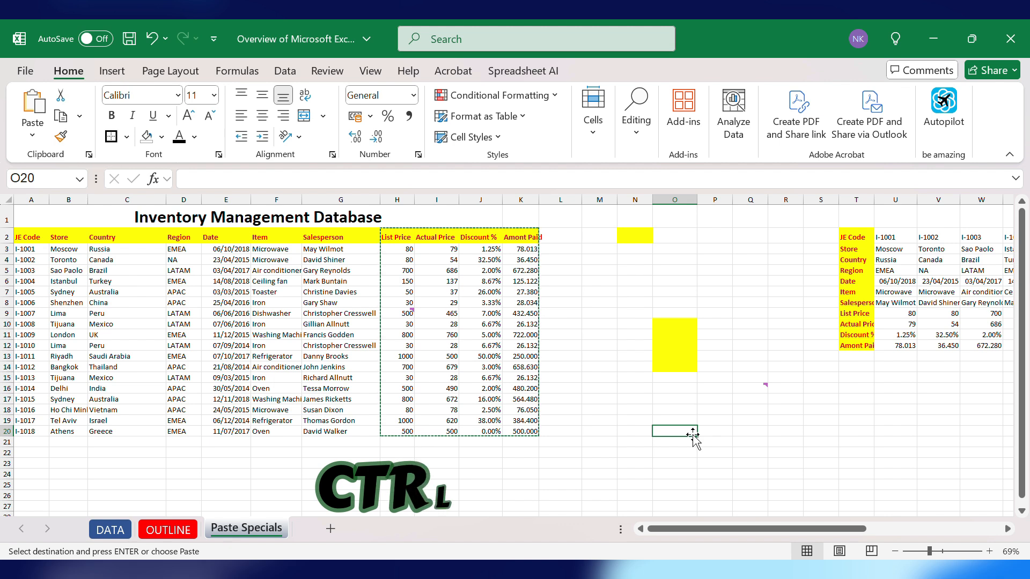
key("ctrl+alt+v")
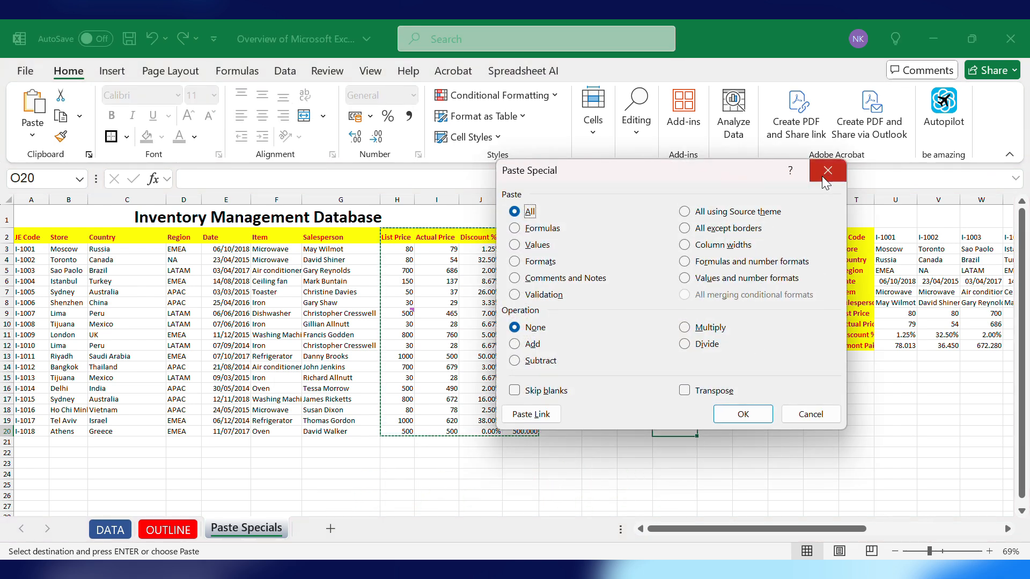
left_click(835, 165)
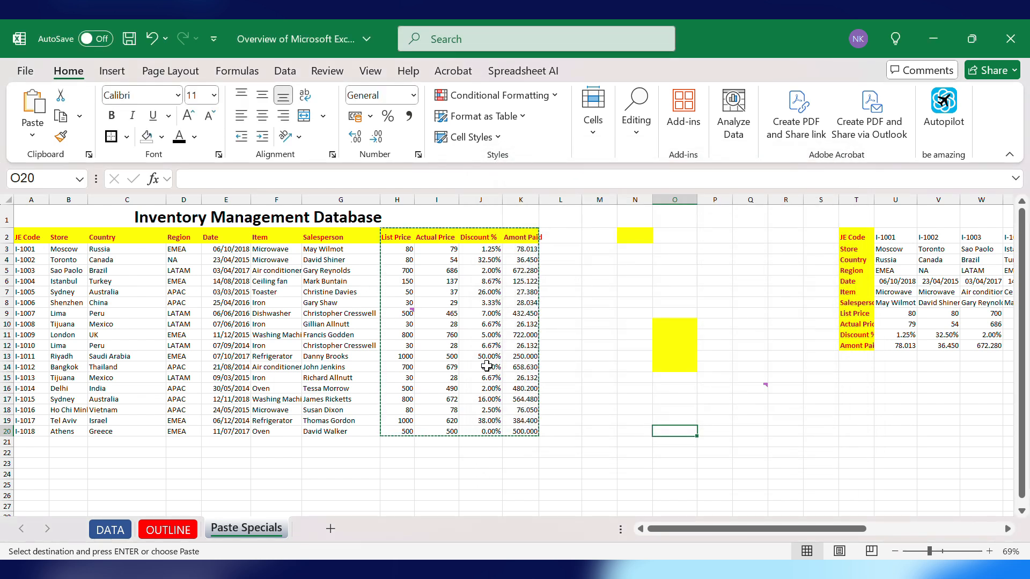
- Open Paste Special for the copied price columns at cell M2
left_click(594, 236)
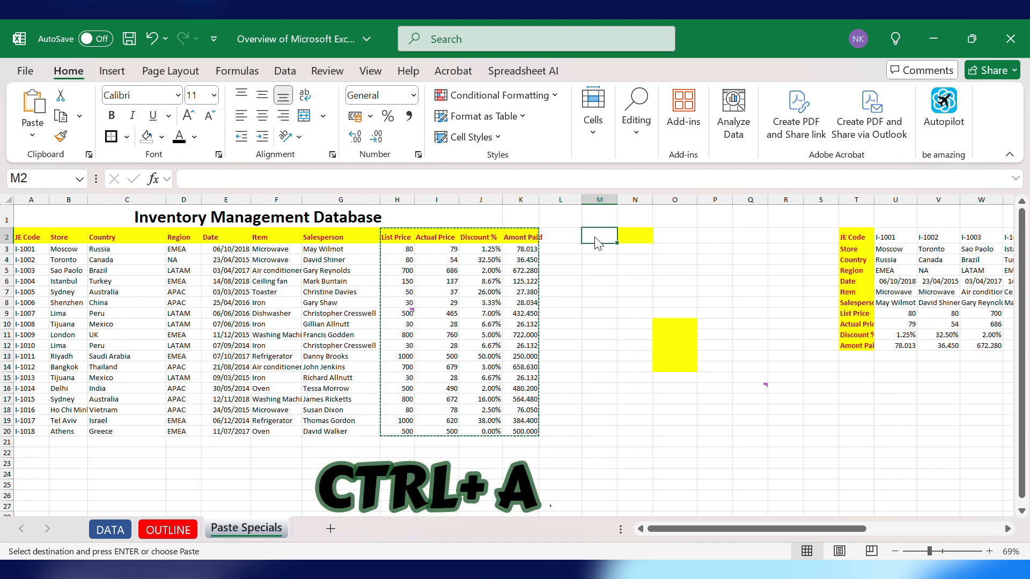
key("ctrl+alt+v")
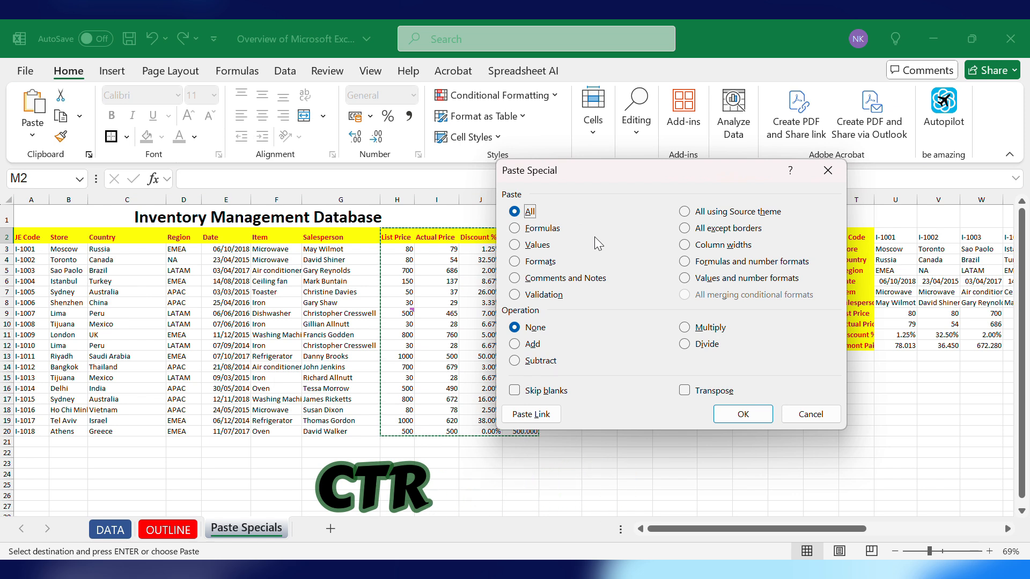